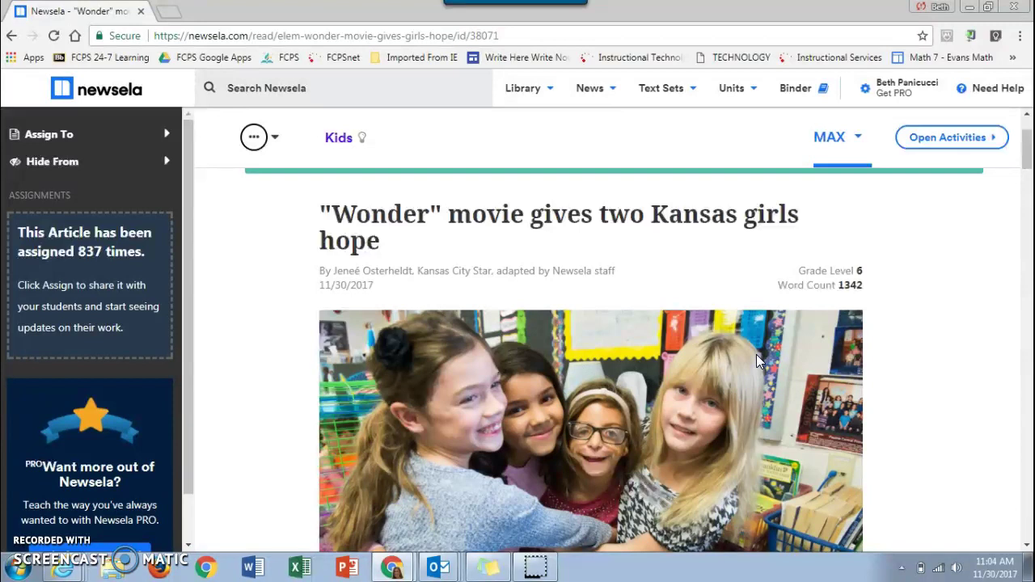
- Search the installed programs for "snagit" and launch Snagit 12 over the open Newsela article
drag(1025, 154, 1026, 199)
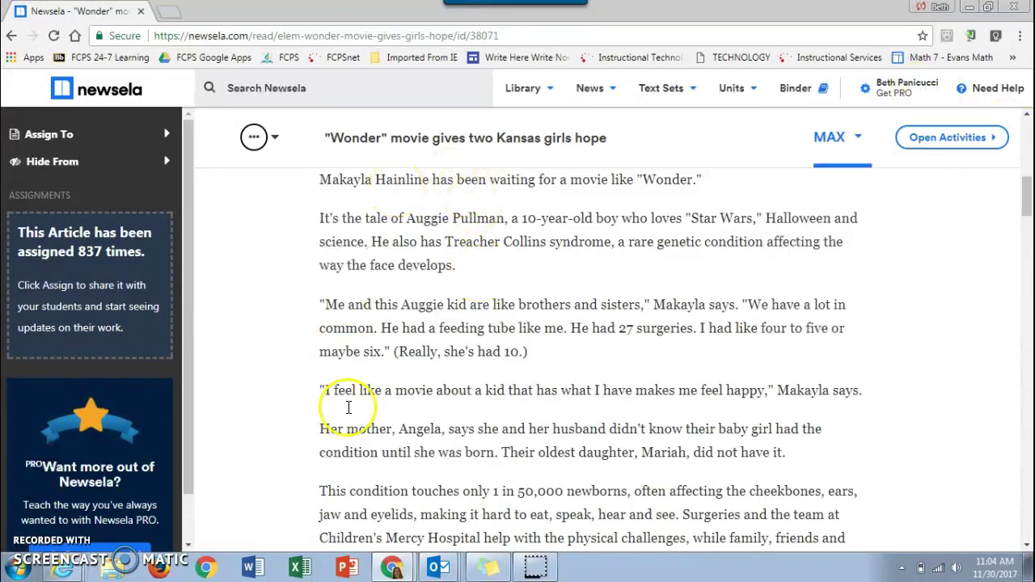
mouse_move(511, 6)
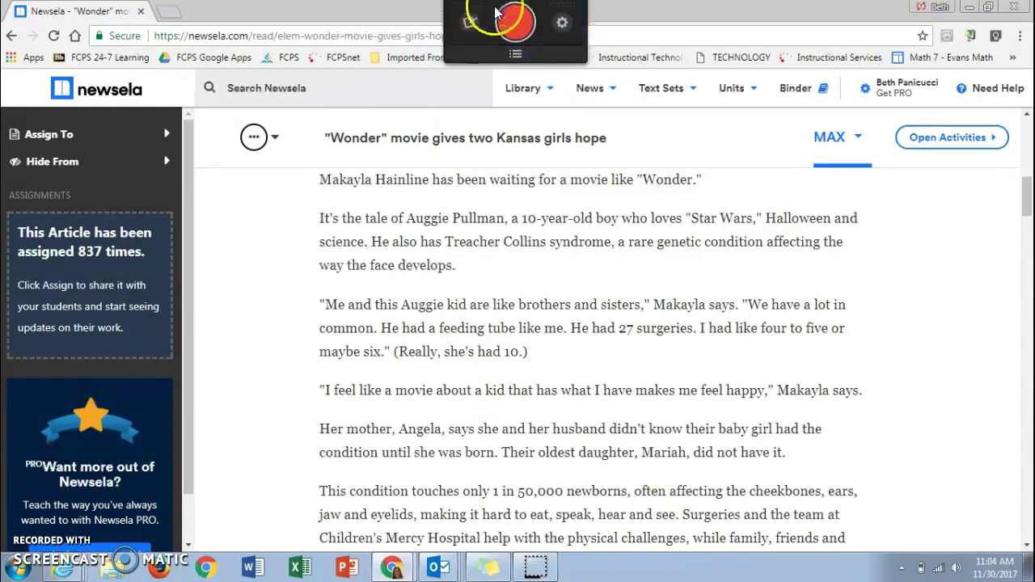
click(515, 56)
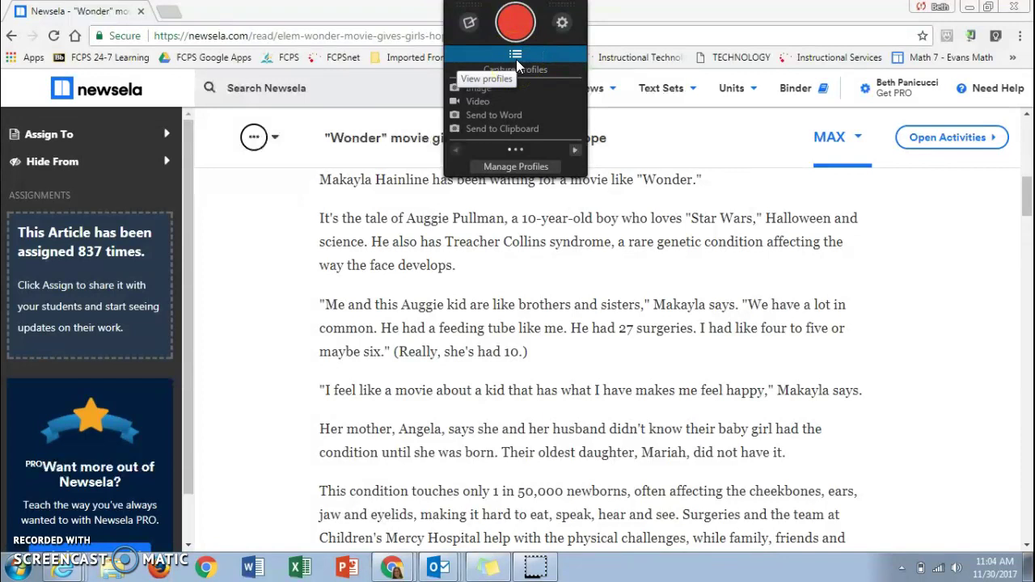
click(21, 566)
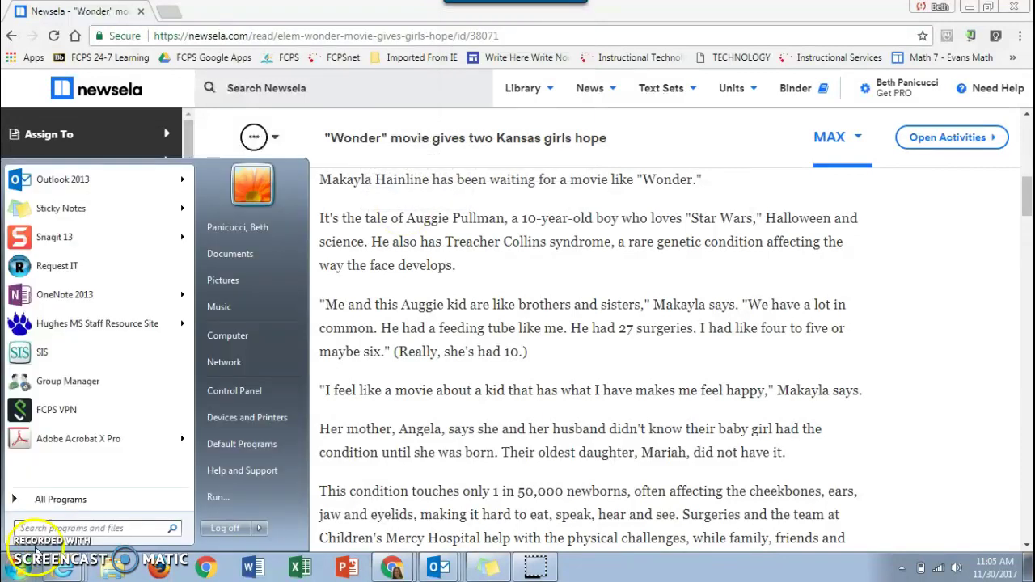
text(snagit)
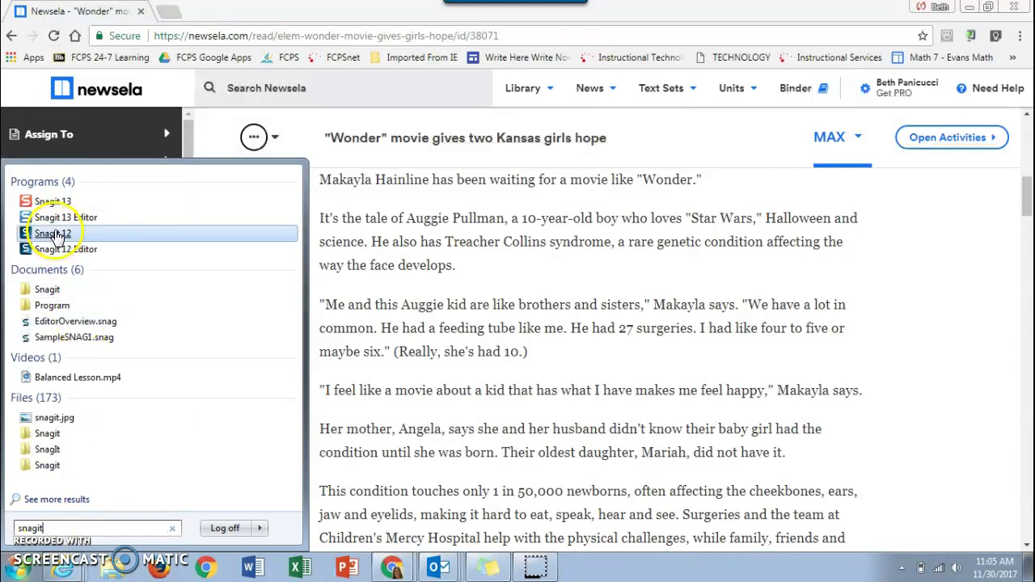
click(55, 235)
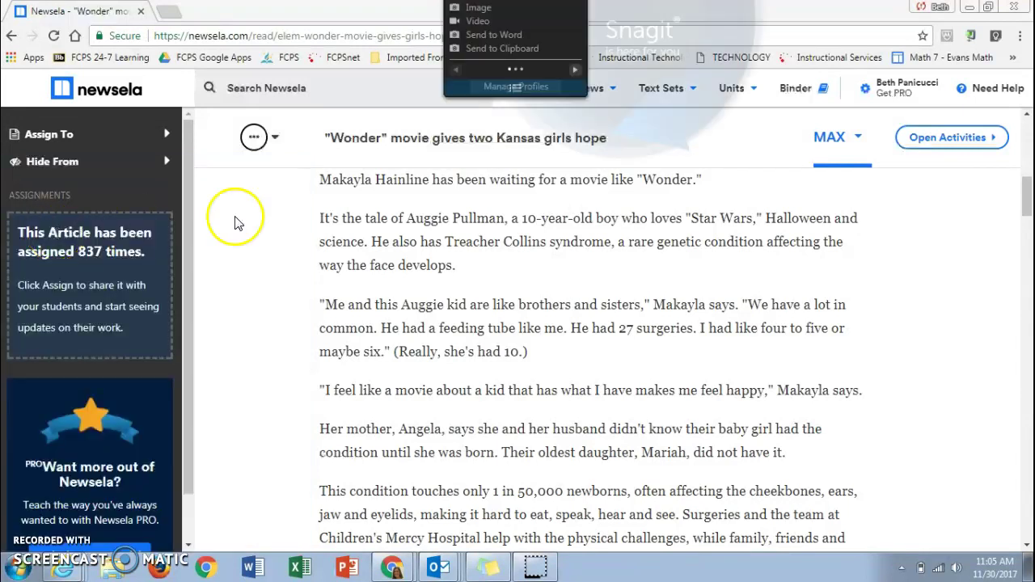
- Capture the article's opening paragraphs as an image with the Image profile and maximize the editor showing it
mouse_move(514, 3)
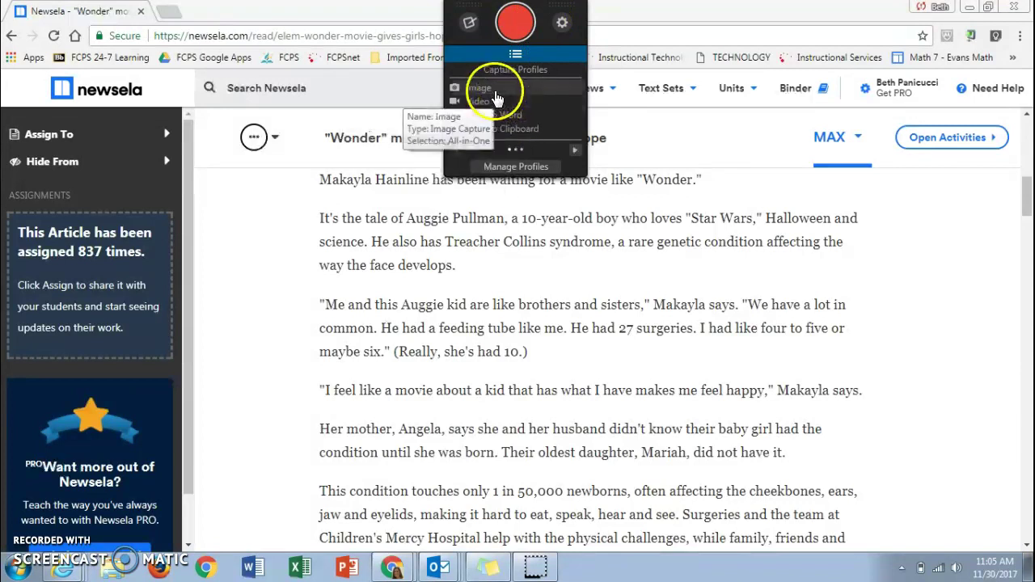
click(493, 96)
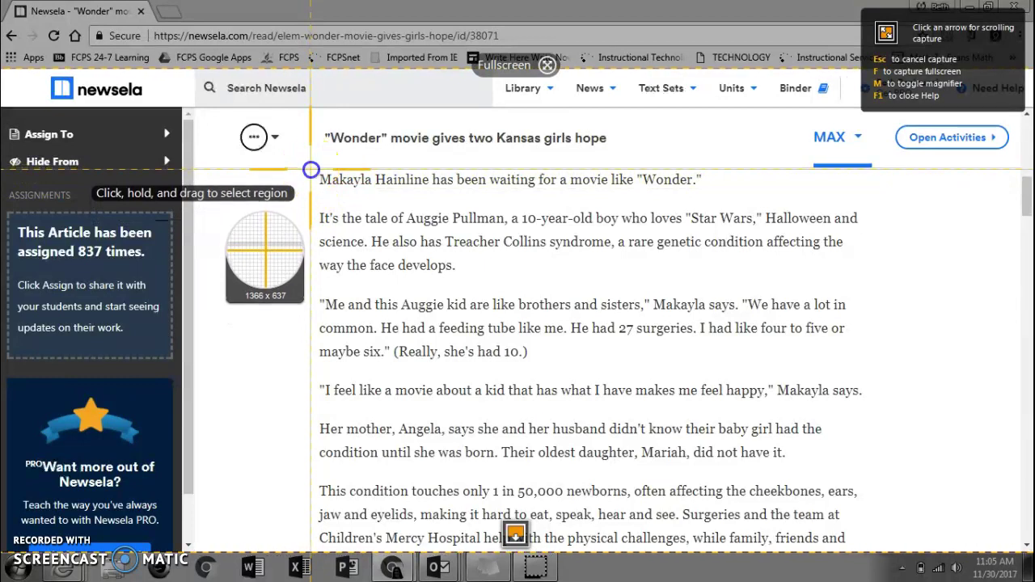
drag(310, 168, 869, 547)
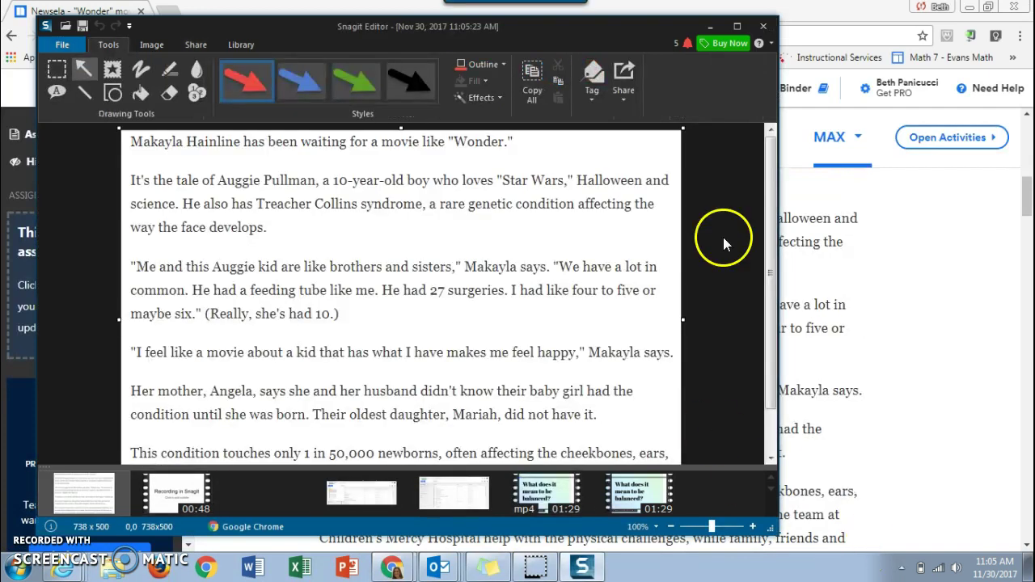
click(737, 27)
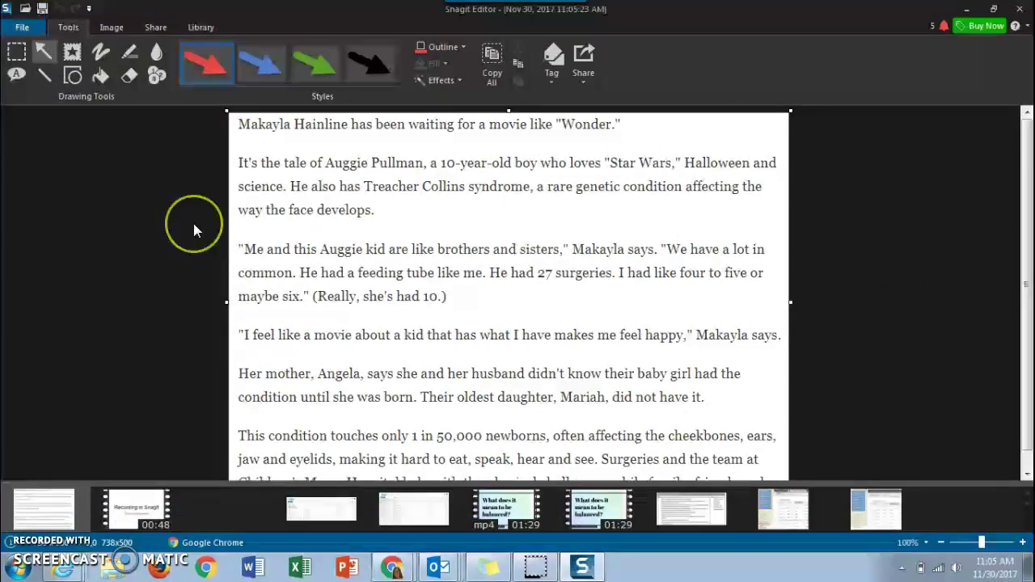
- Highlight the surname in the first line in yellow and stretch the highlight to cover the word's full height
click(131, 51)
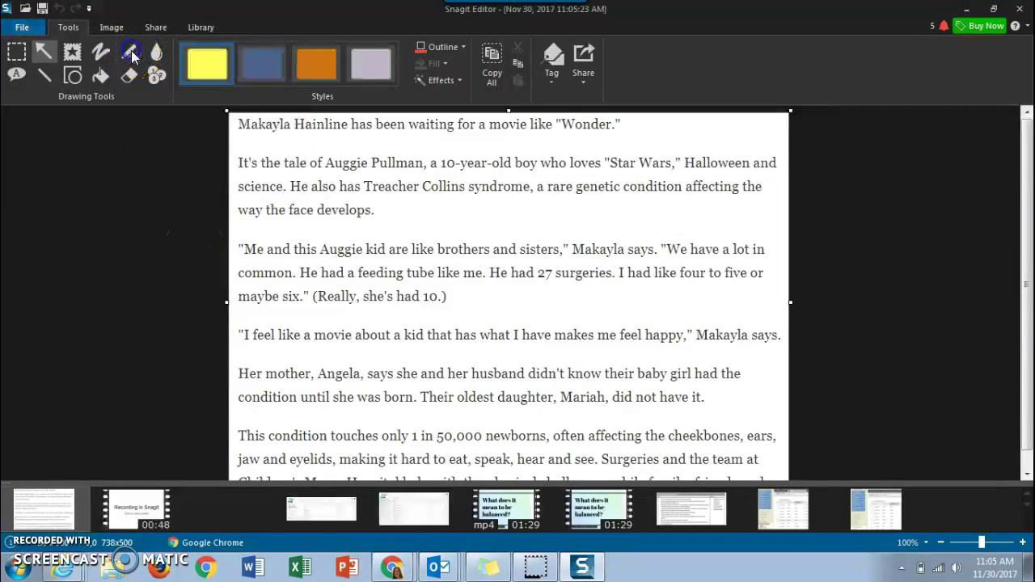
click(300, 127)
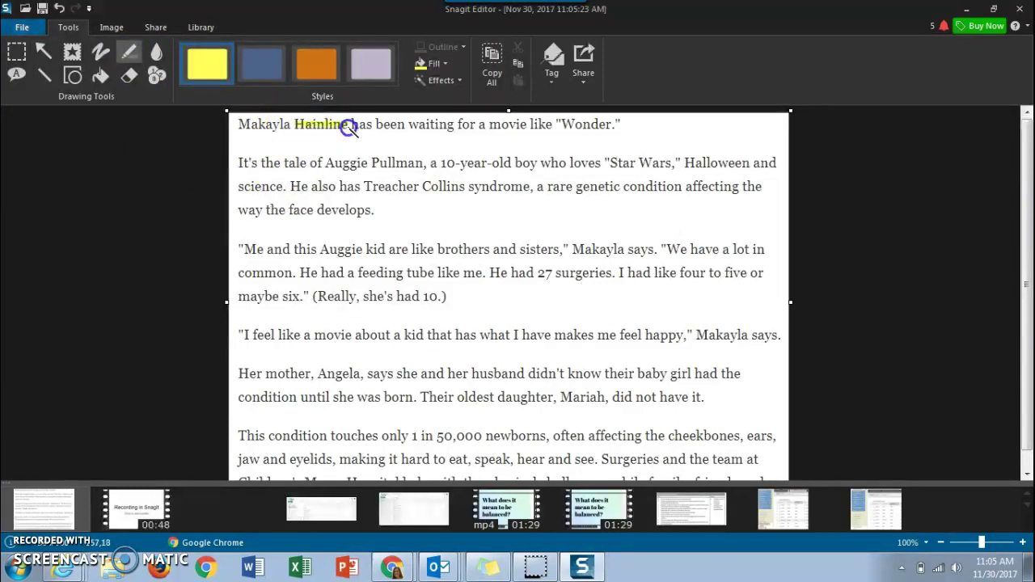
click(322, 127)
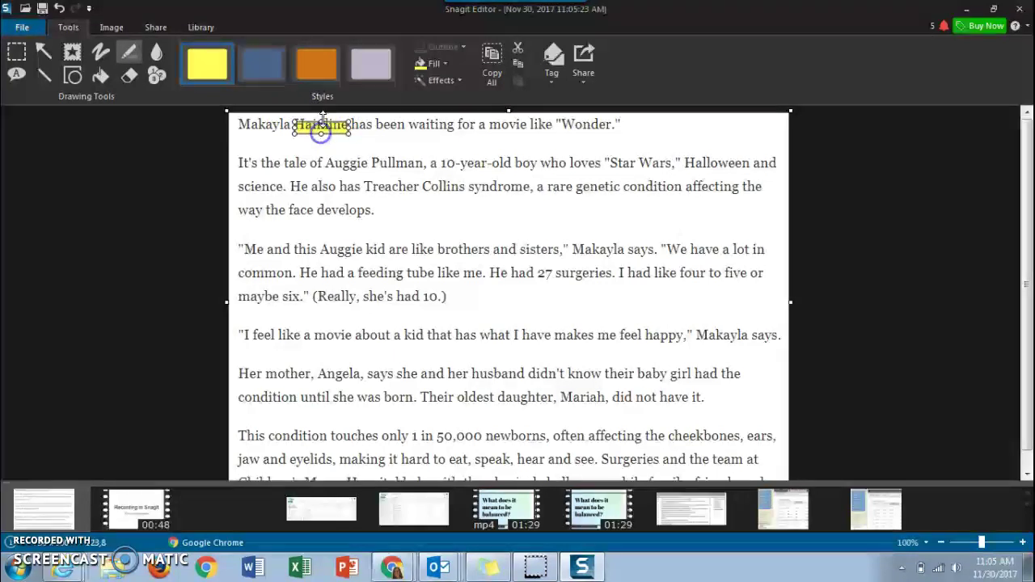
click(322, 119)
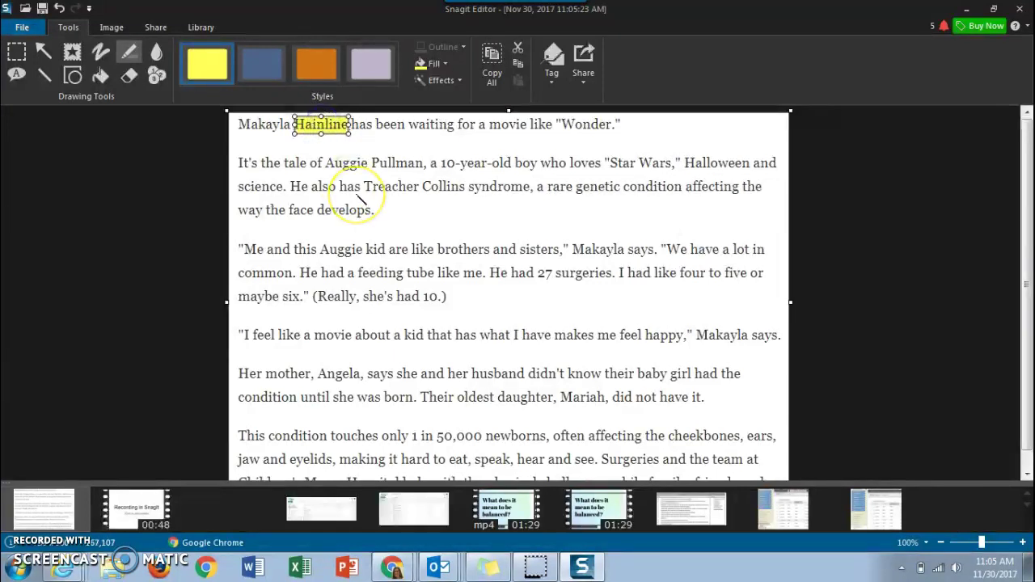
- Underline the sentence starting "He also has Treacher Collins syndrome" across both of its lines with red lines
click(49, 81)
mouse_move(290, 195)
mouse_down()
mouse_move(619, 199)
mouse_move(774, 183)
mouse_move(764, 195)
mouse_up()
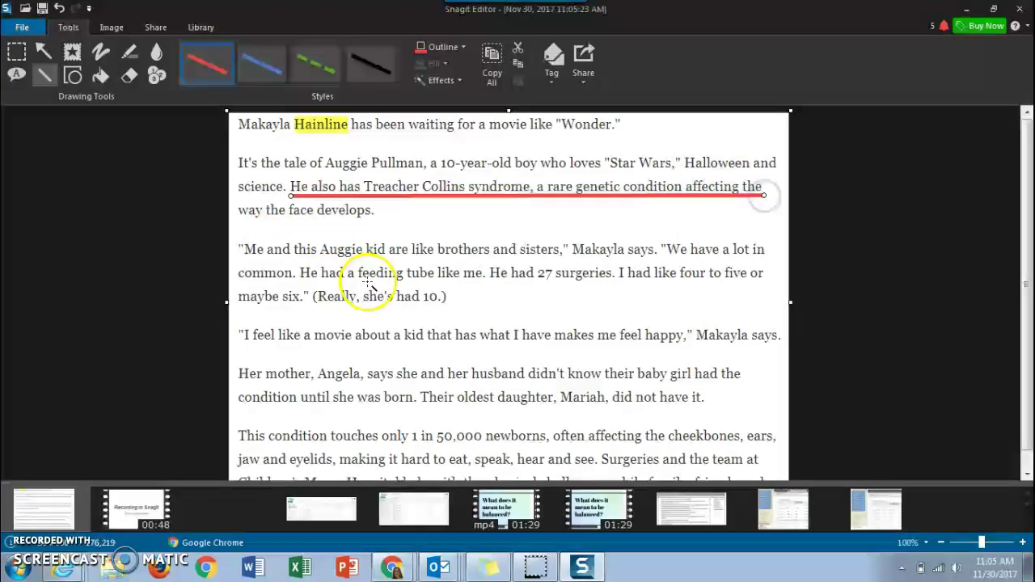
drag(241, 221, 374, 220)
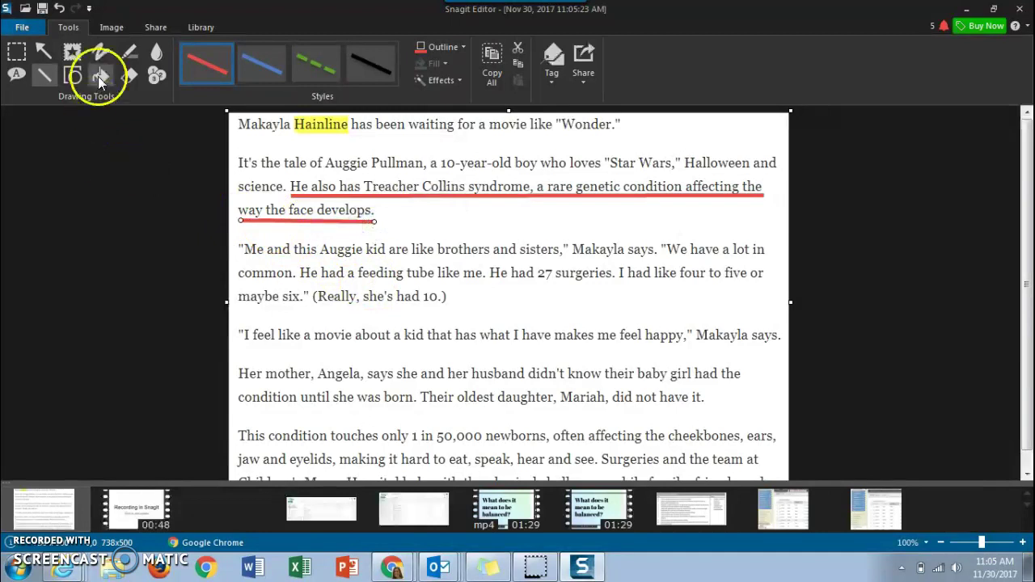
- Add a red speech-bubble callout after the "brothers and sisters" paragraph reading "It is great that real students feel a connection to Auggie!"
click(17, 75)
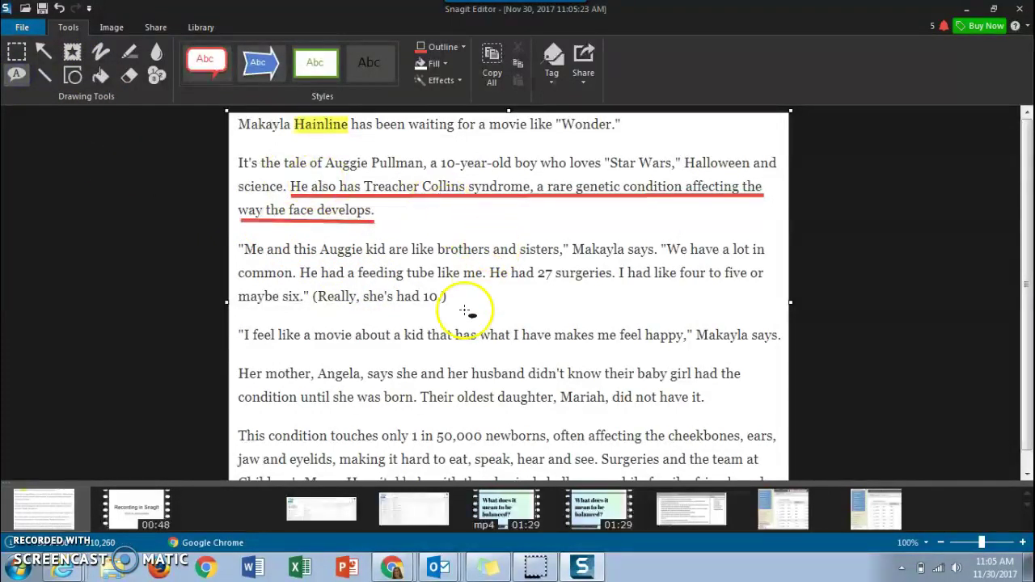
drag(467, 288, 638, 328)
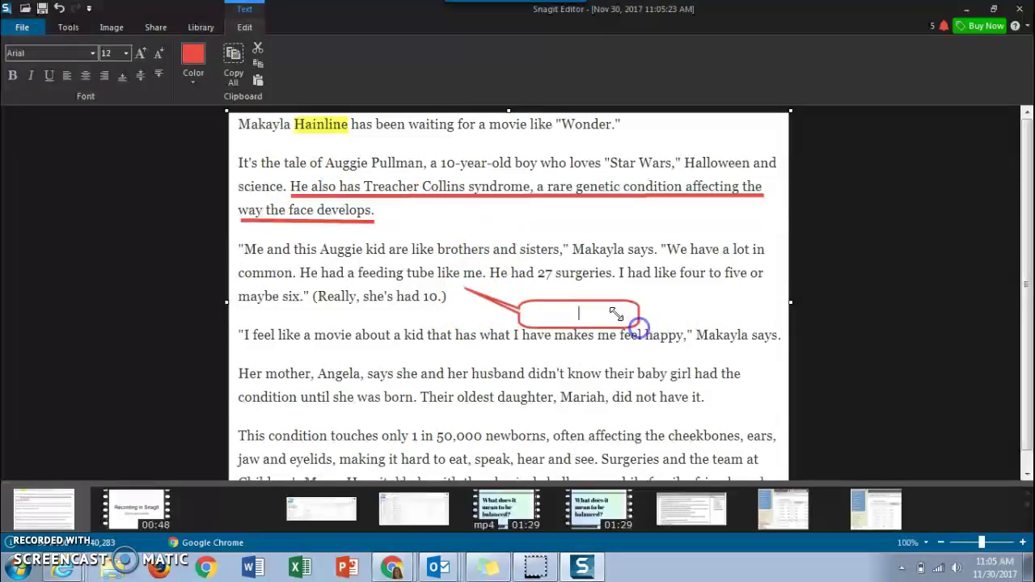
drag(579, 300, 579, 282)
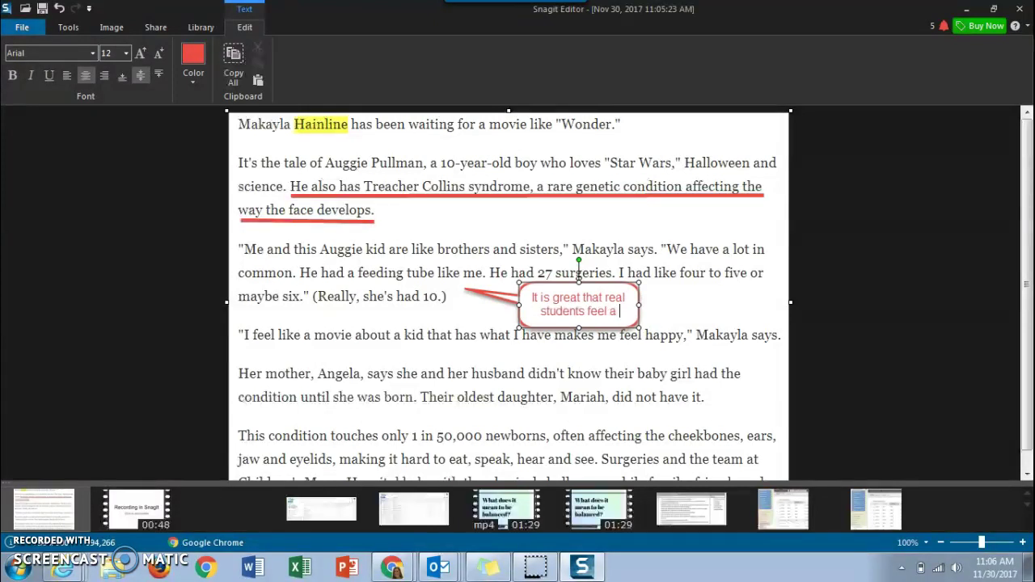
text(connecti)
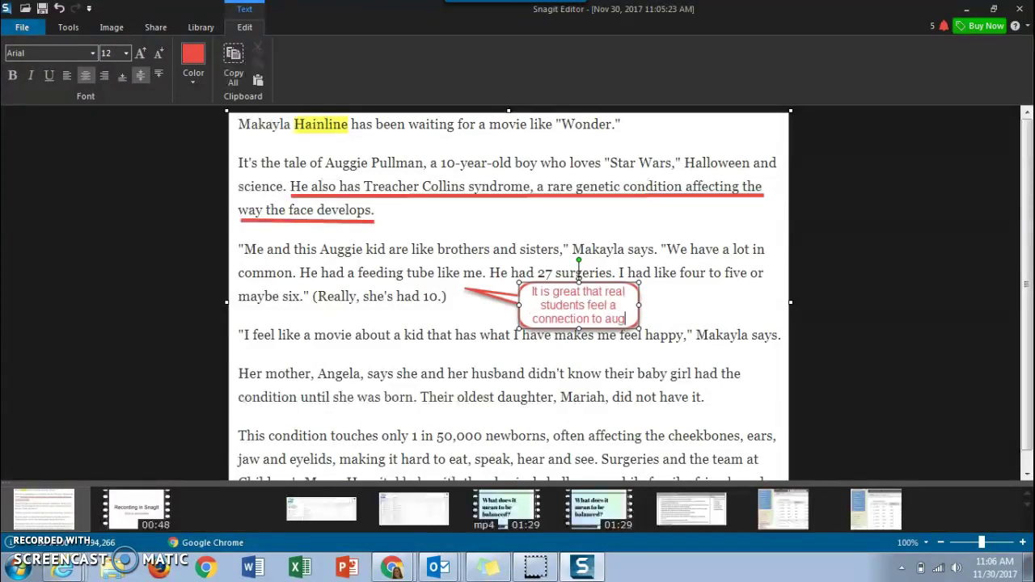
text(on to Auggie!)
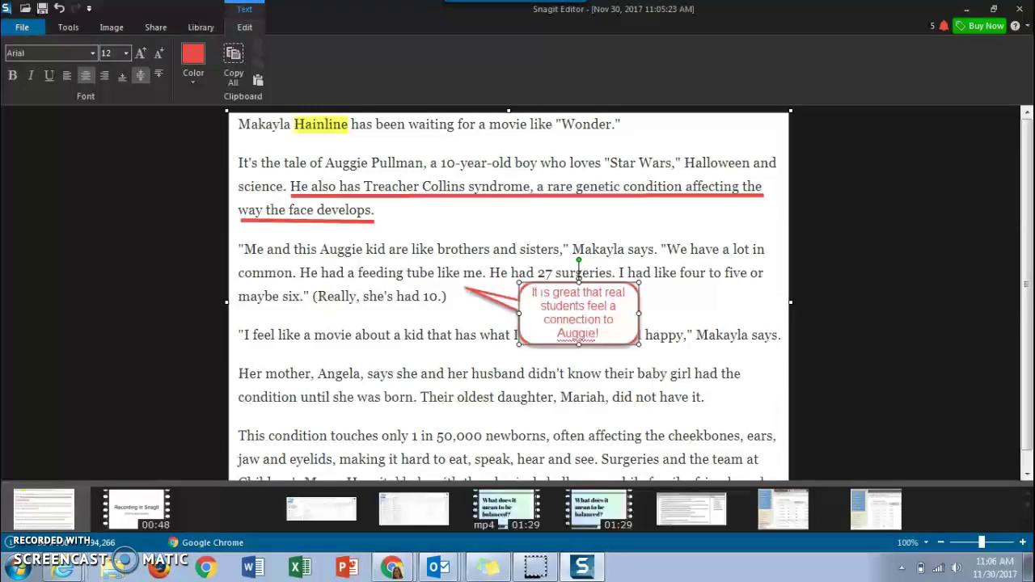
- Widen the speech-bubble callout so its text fits on two lines, and deselect it
drag(639, 314, 703, 304)
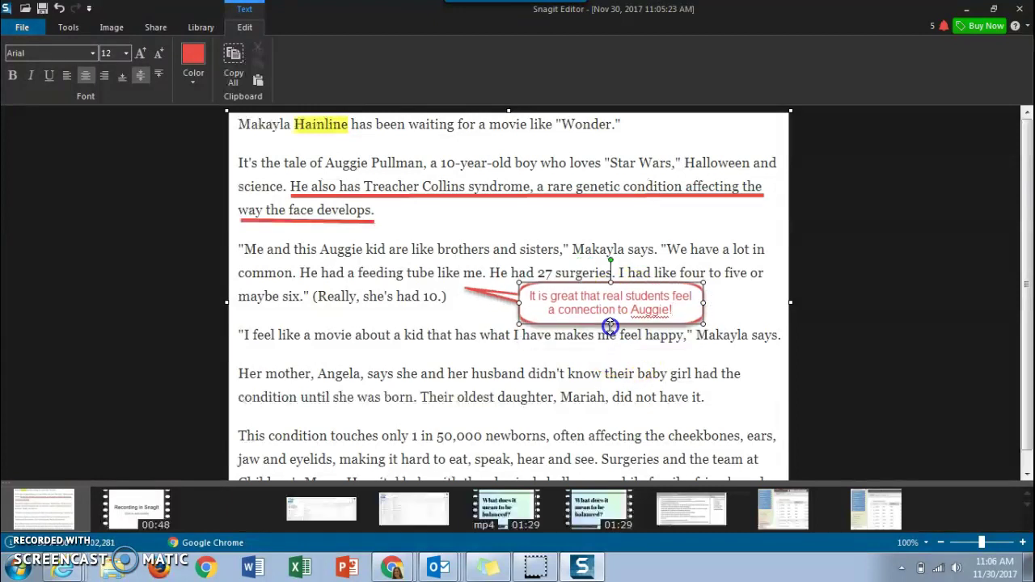
key(Escape)
click(760, 418)
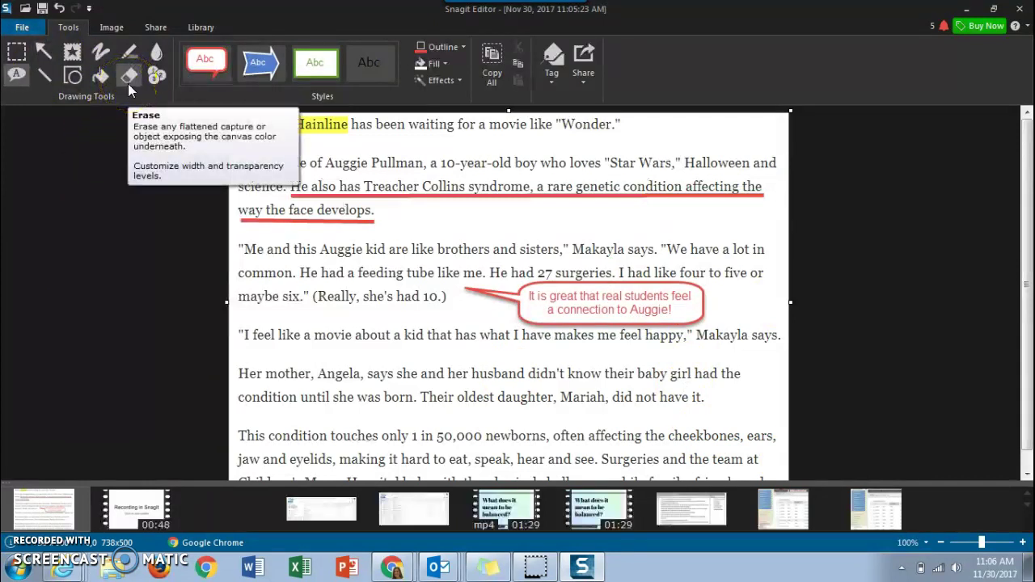
click(14, 73)
click(13, 53)
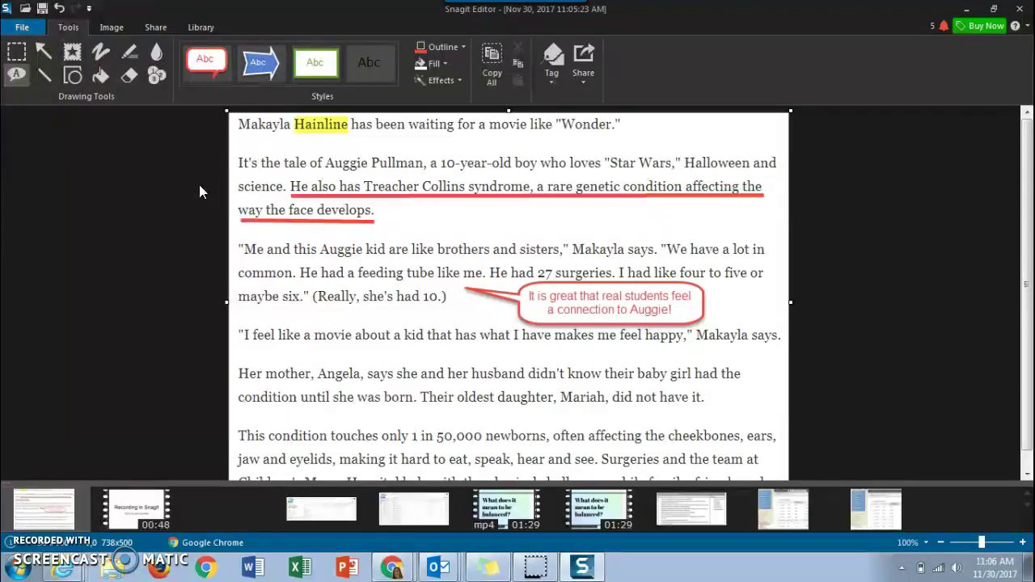
click(238, 140)
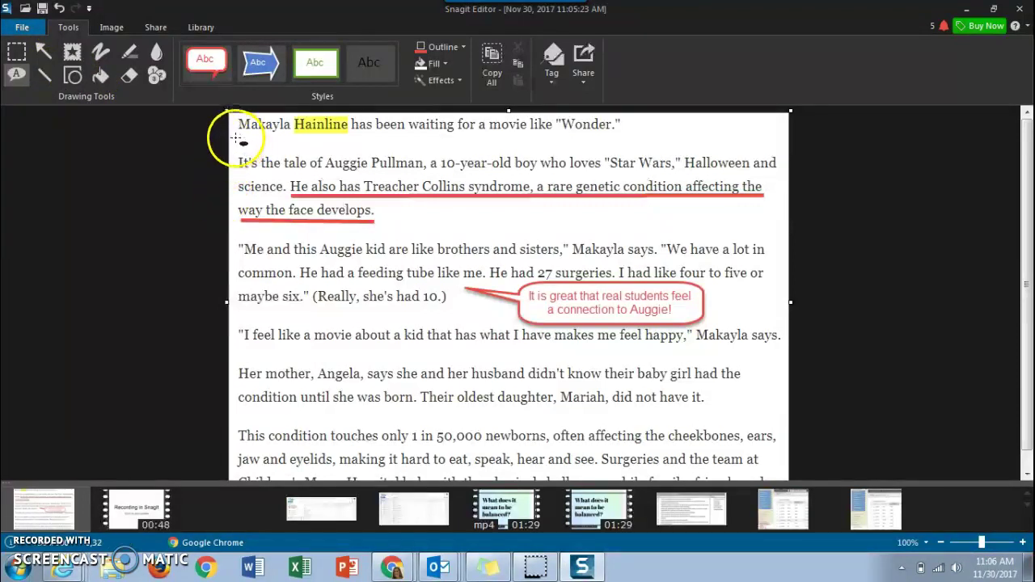
mouse_move(237, 141)
mouse_down()
mouse_move(282, 155)
mouse_move(346, 144)
mouse_move(396, 172)
mouse_move(379, 143)
mouse_up()
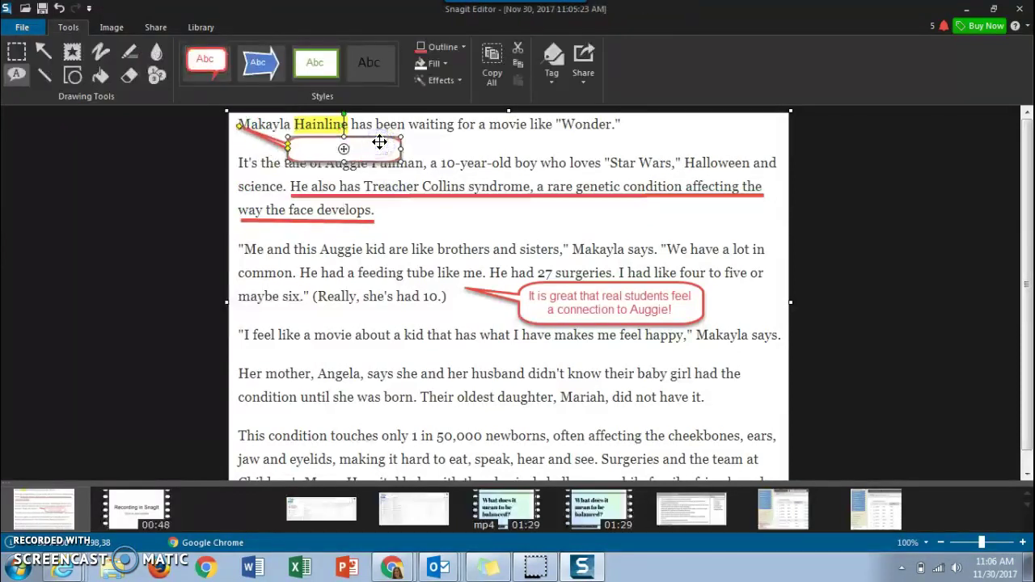
key(Delete)
click(374, 155)
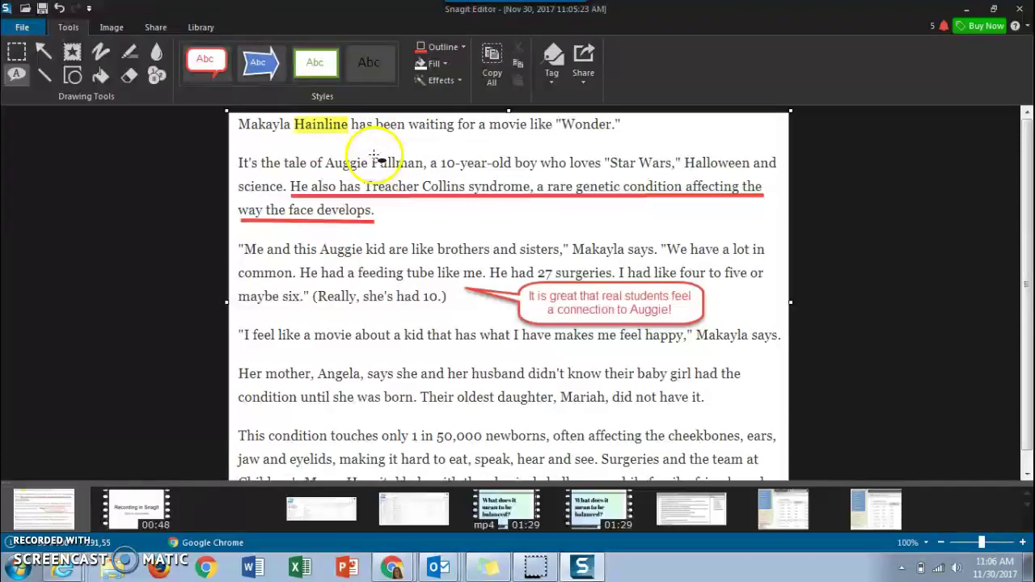
- Highlight the phrase "condition until she was born." in orange
click(122, 58)
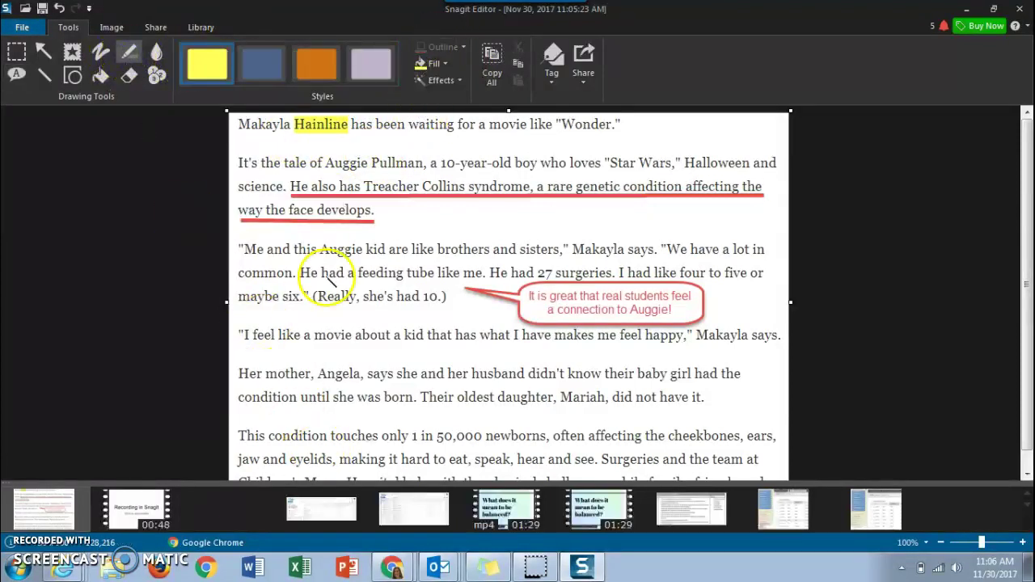
click(333, 60)
mouse_move(242, 397)
mouse_down()
mouse_move(402, 401)
mouse_move(419, 389)
mouse_move(330, 402)
mouse_up()
click(342, 432)
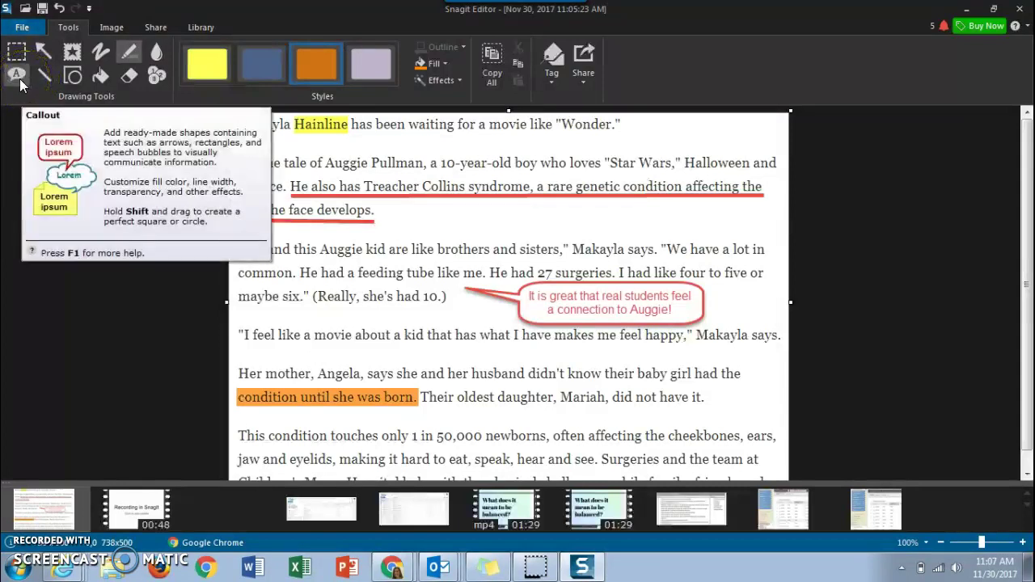
- Draw a red plus sign after "way the face develops." and a red minus sign after "did not have it." with the Pen tool
click(42, 51)
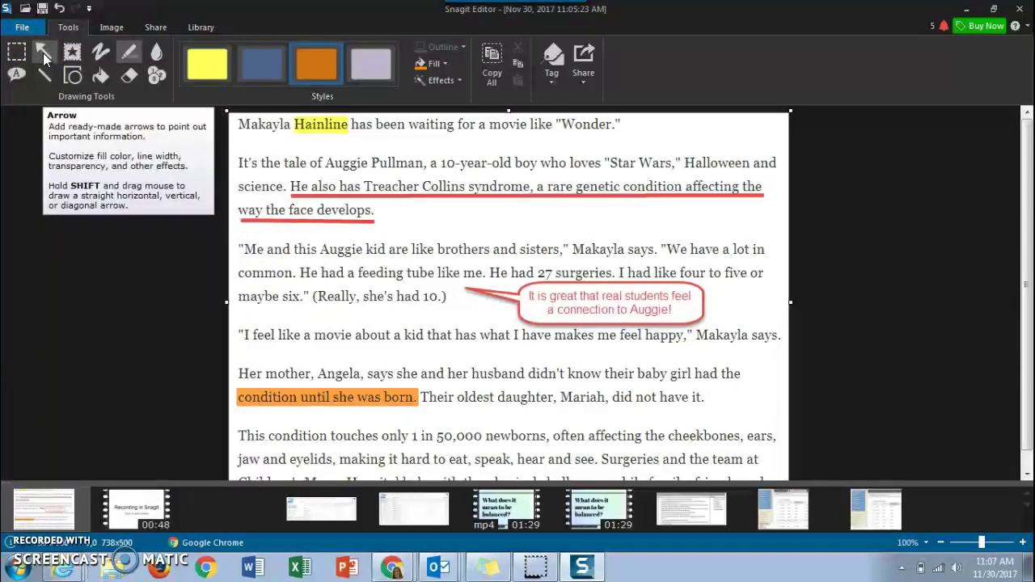
click(90, 60)
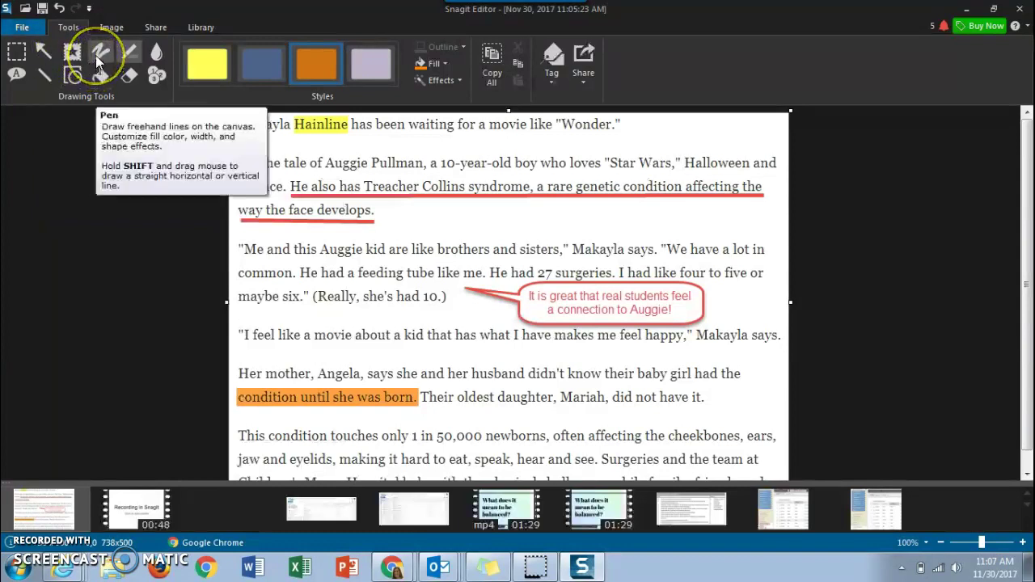
click(339, 122)
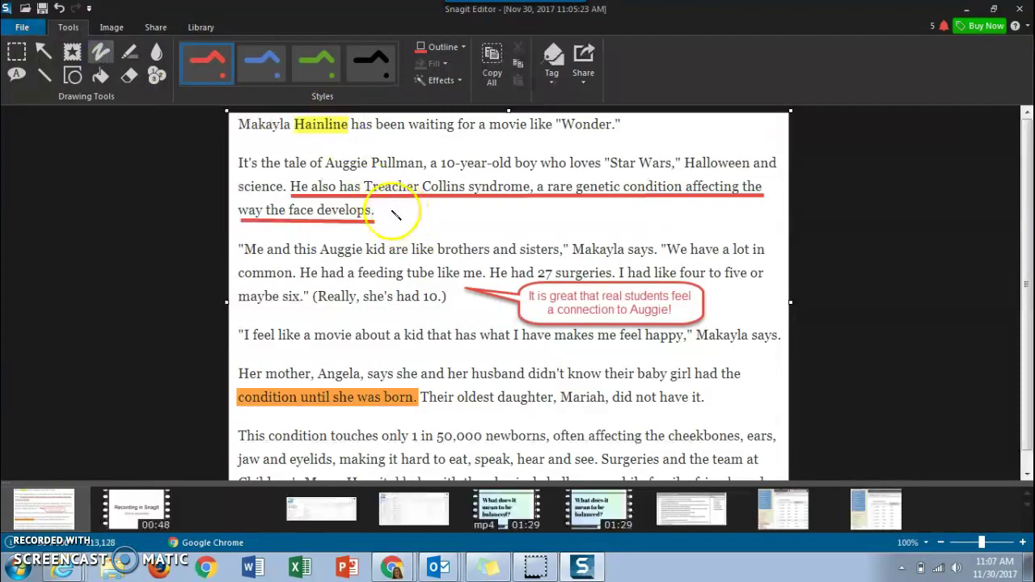
mouse_move(394, 207)
mouse_down()
mouse_move(385, 214)
mouse_move(415, 215)
mouse_up()
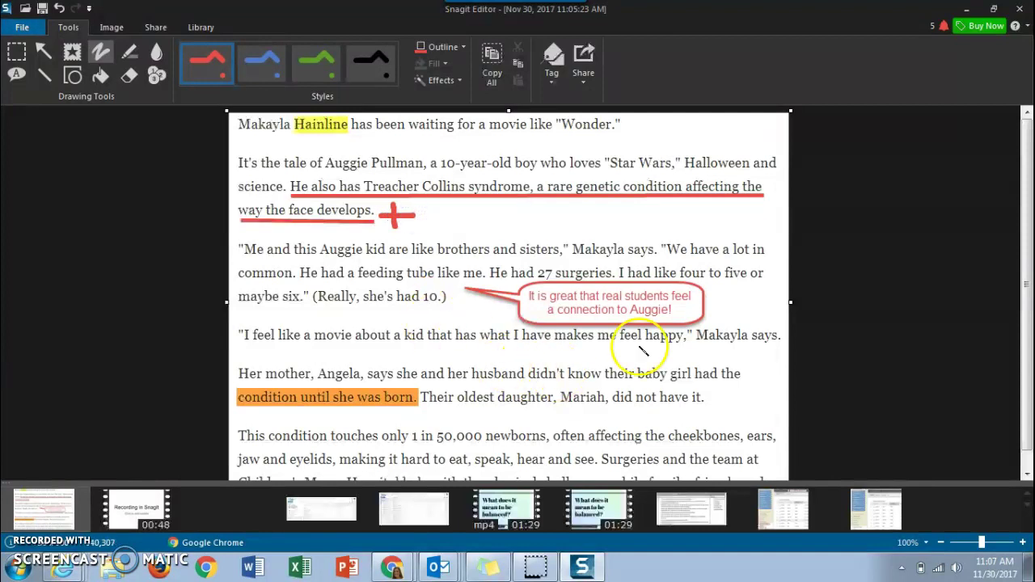
drag(718, 397, 743, 397)
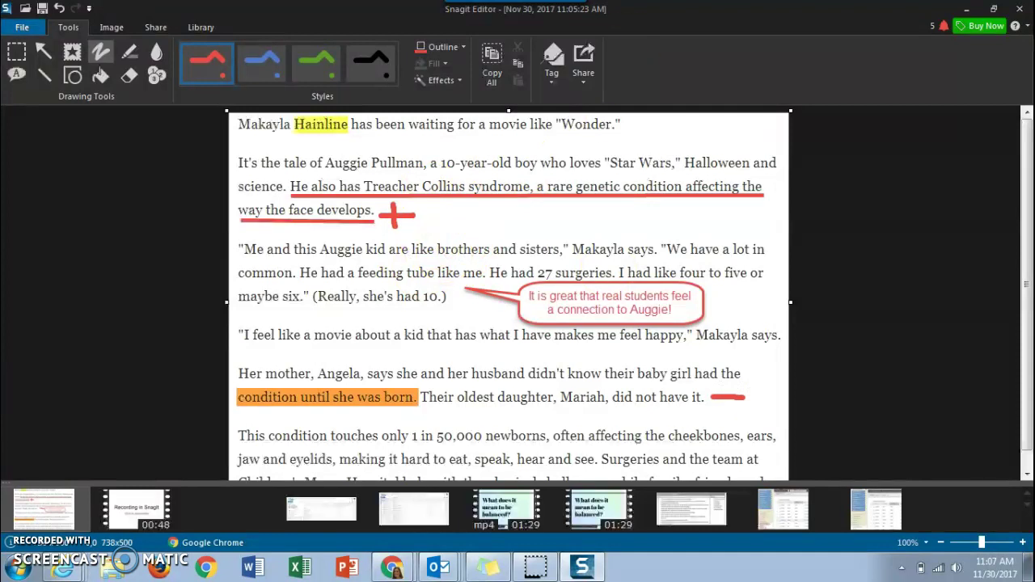
mouse_move(469, 54)
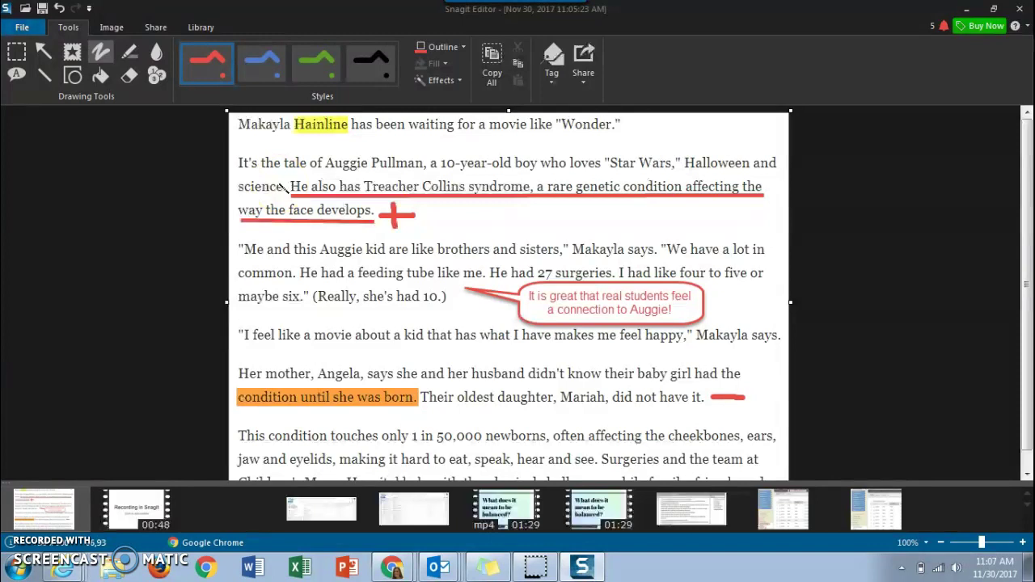
- Upload the annotated capture to the My Drive folder in Google Drive with the file name "My annotation"
click(581, 67)
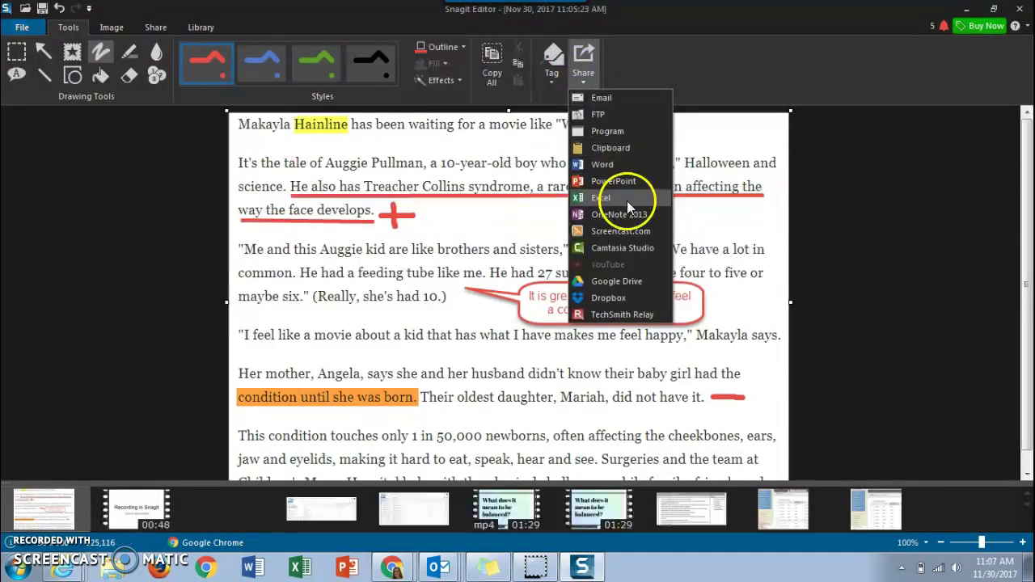
click(630, 281)
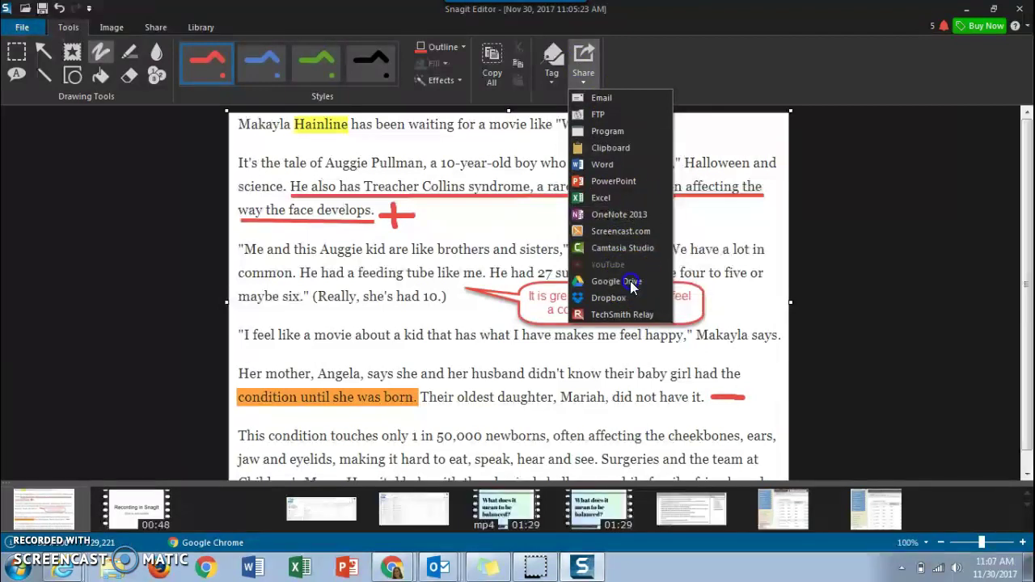
key(BackSpace)
text(My annotation)
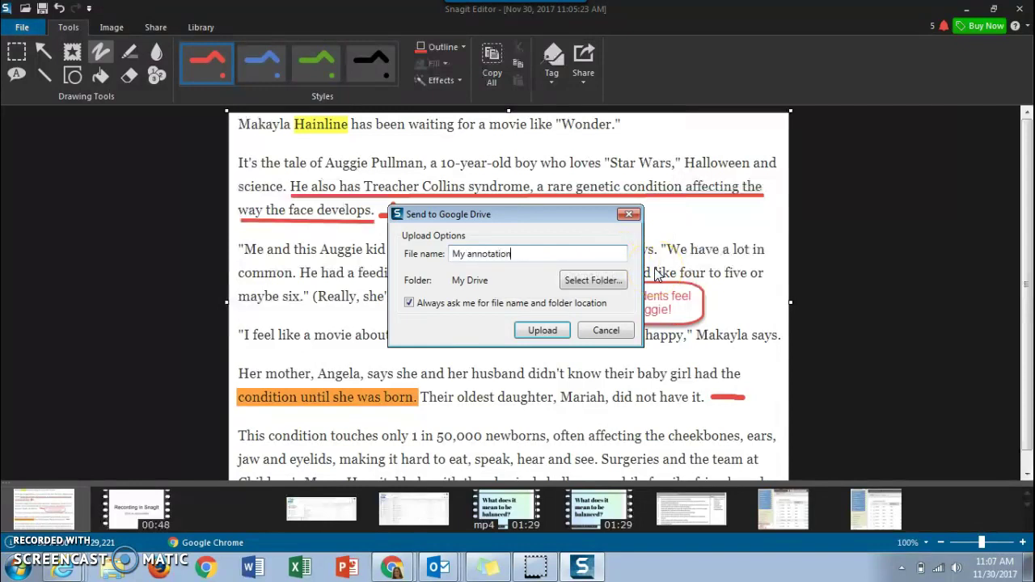
click(540, 331)
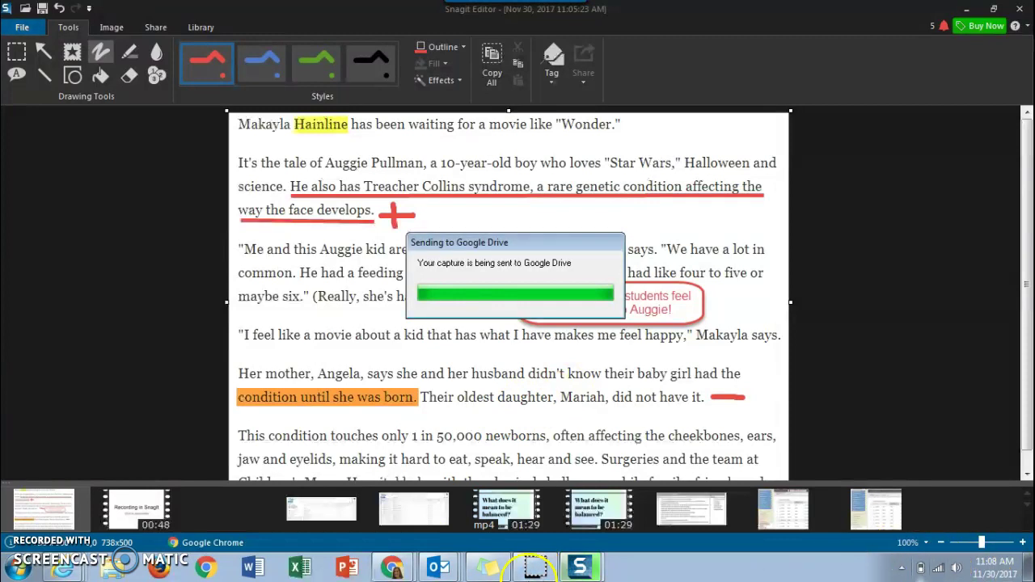
- Switch to Google Classroom and open the assignment "Digital Age Learning Environments: Learning Activity #1: A-Z Activating Prior Knowledge"
mouse_move(438, 568)
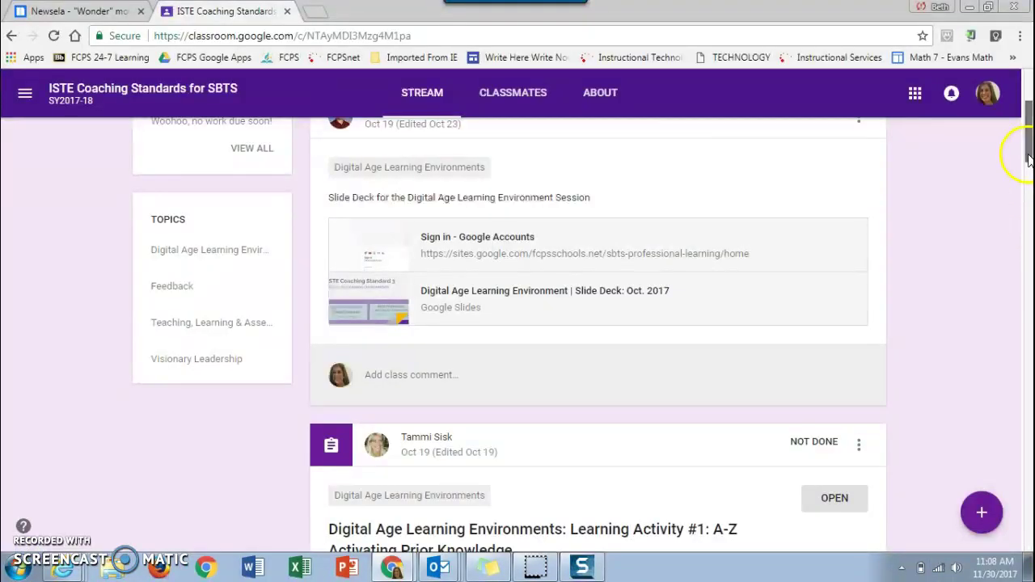
drag(1028, 155, 1029, 179)
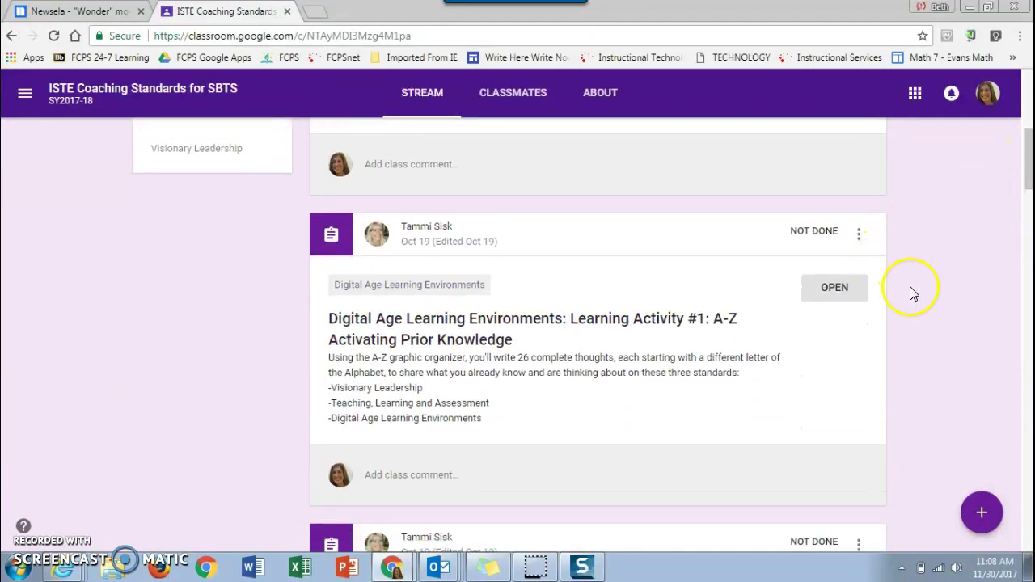
click(846, 293)
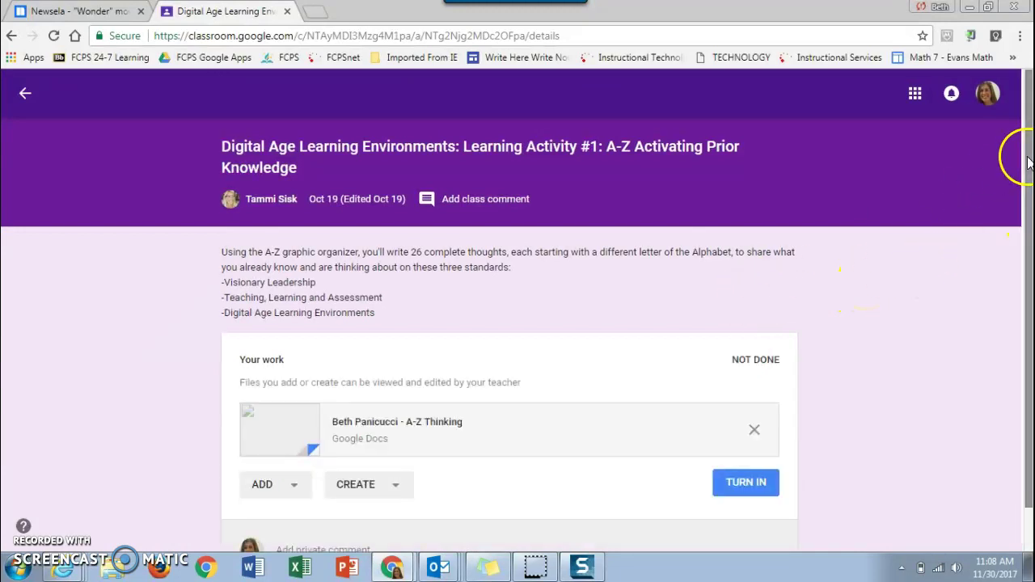
- Attach My annotation.png from Google Drive to the student work of the assignment
drag(1026, 203, 1009, 295)
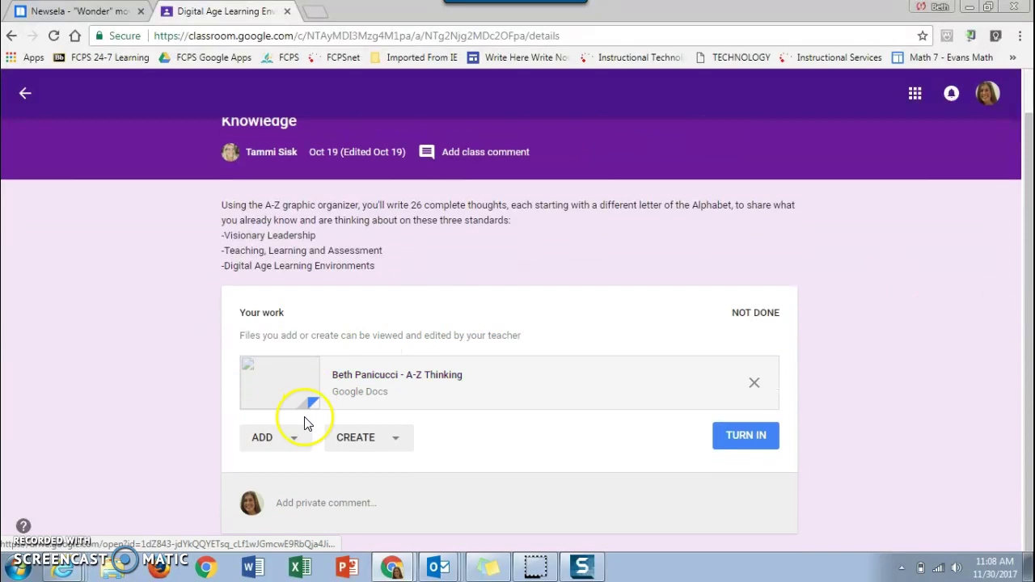
click(298, 439)
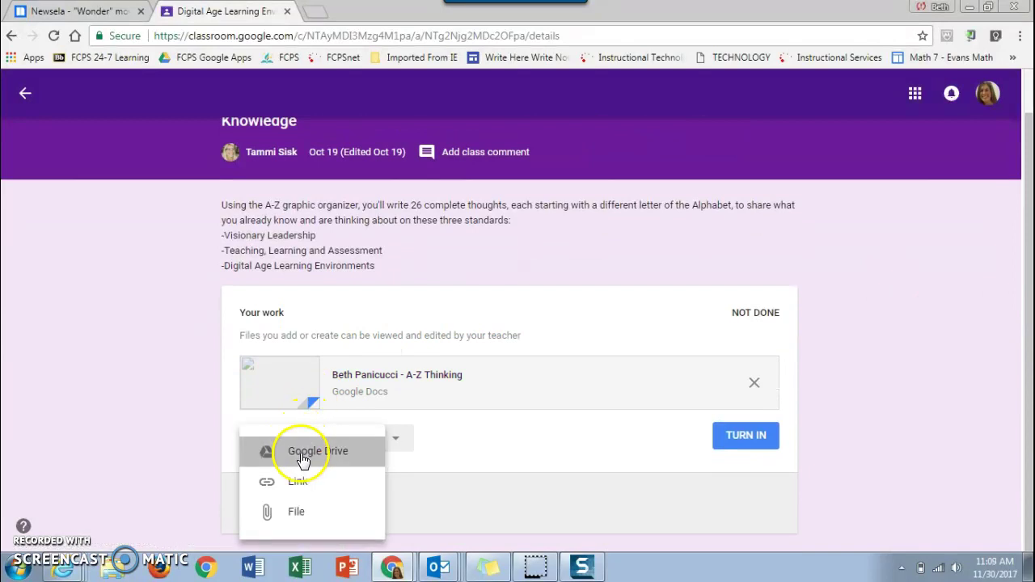
click(300, 455)
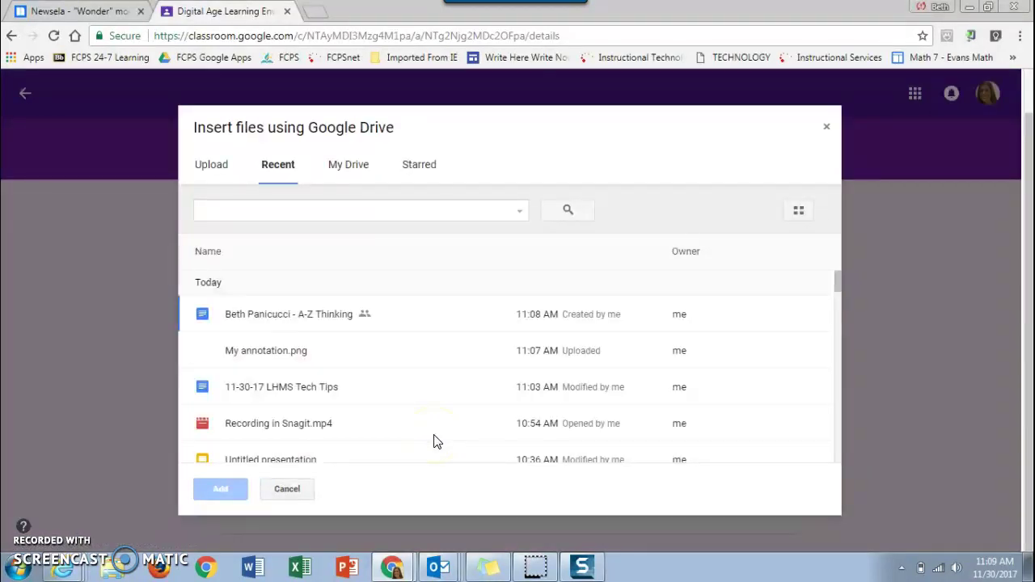
click(373, 350)
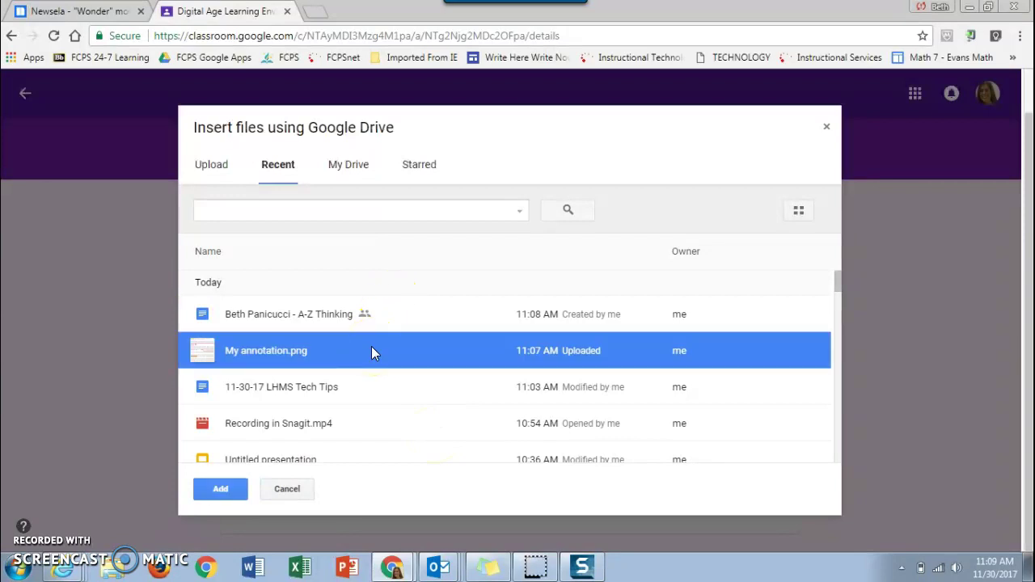
click(208, 498)
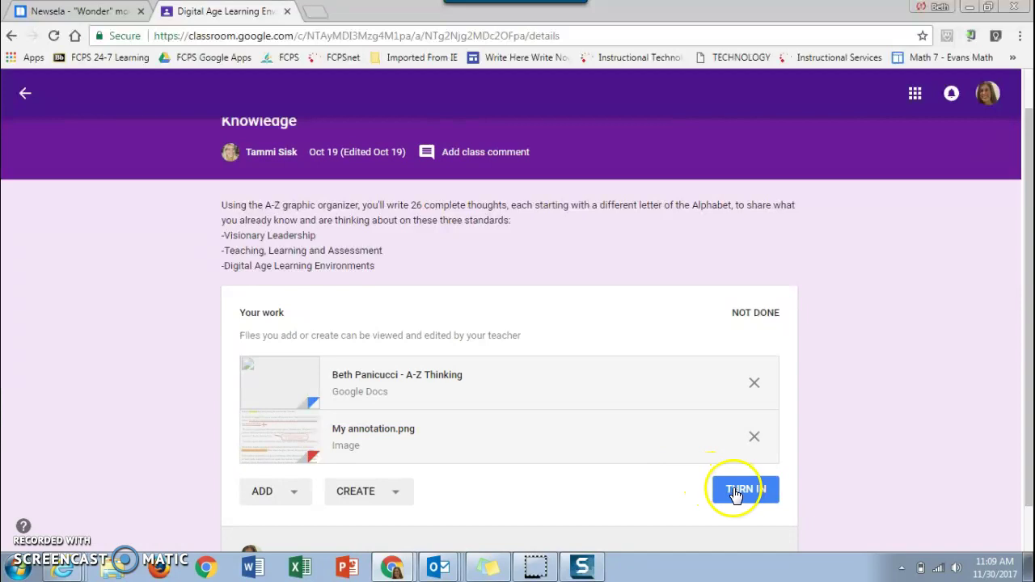
- Preview the attached My annotation.png, close the preview and return to the Newsela article
click(277, 458)
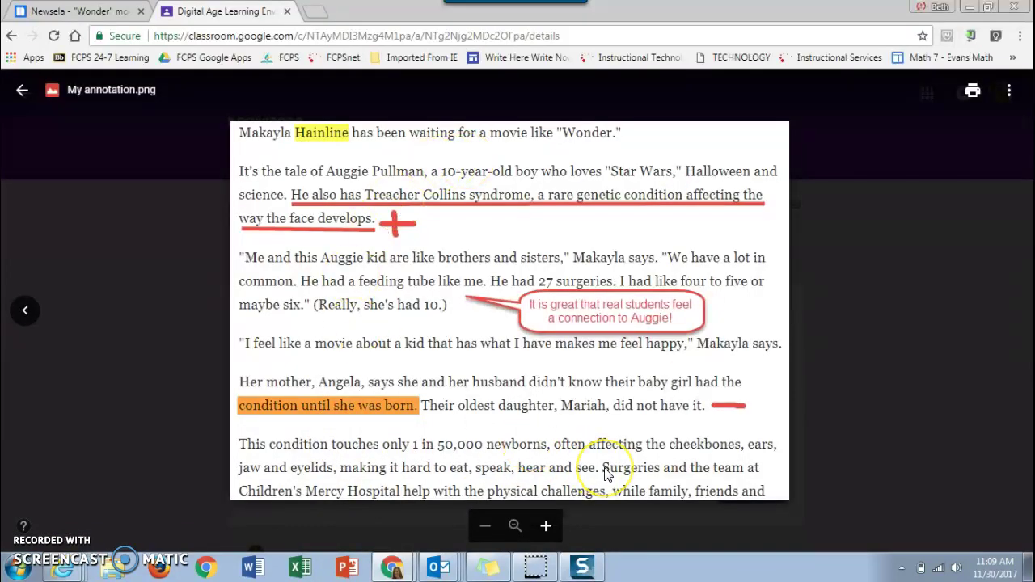
click(22, 90)
key(ctrl+shift+Tab)
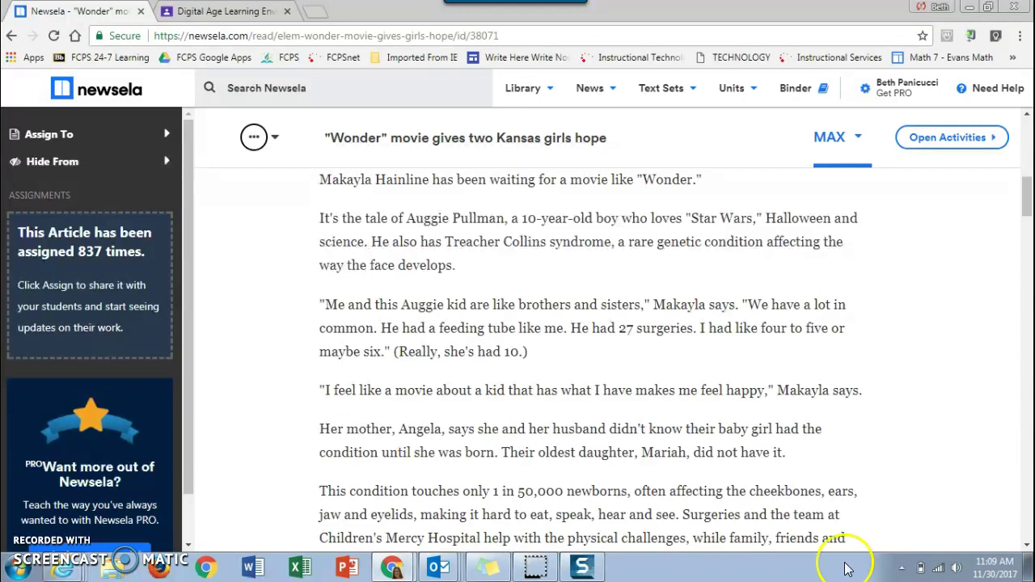
- Reduce the browser zoom of the Newsela article to 67%
mouse_move(515, 8)
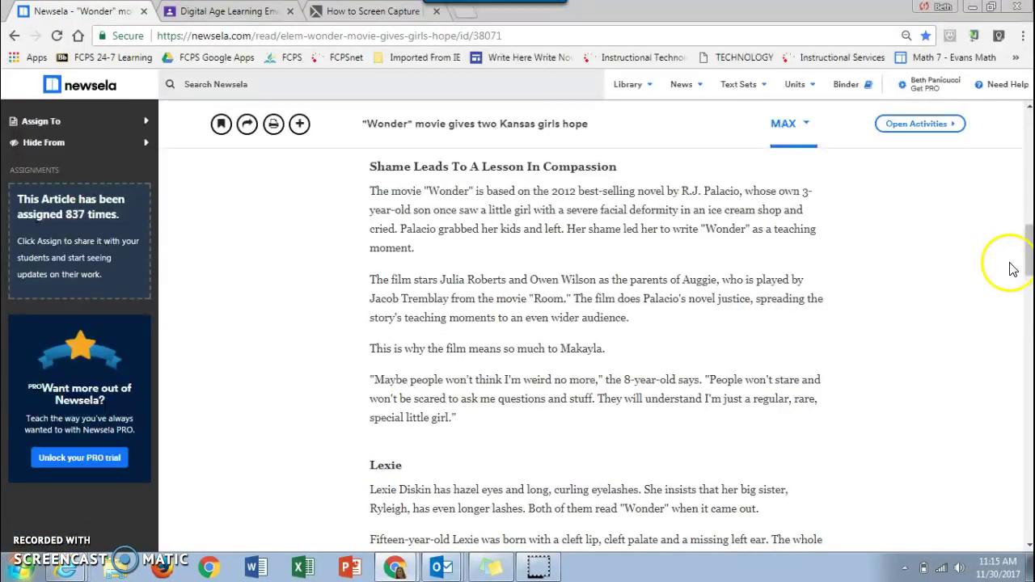
click(906, 36)
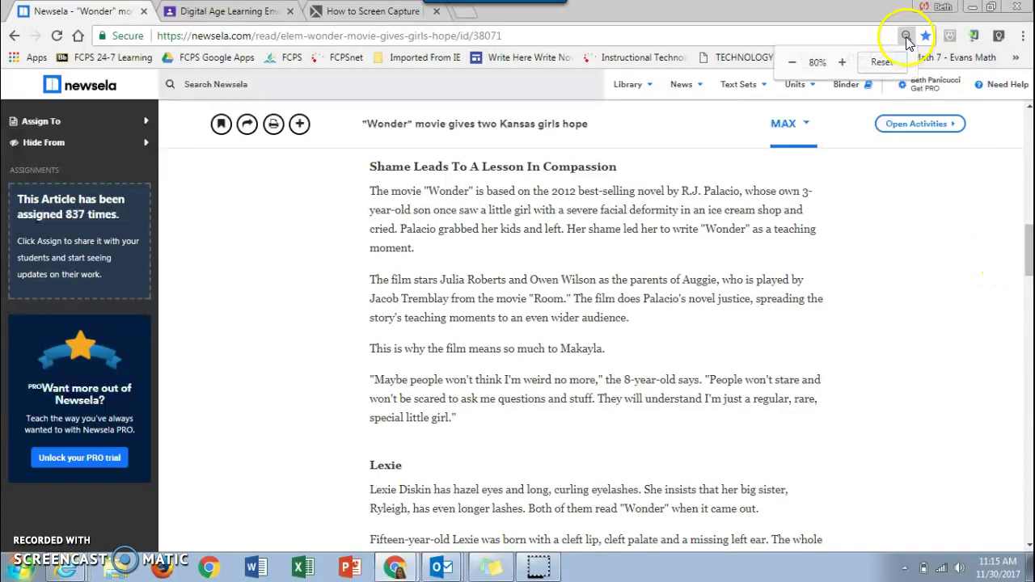
click(793, 64)
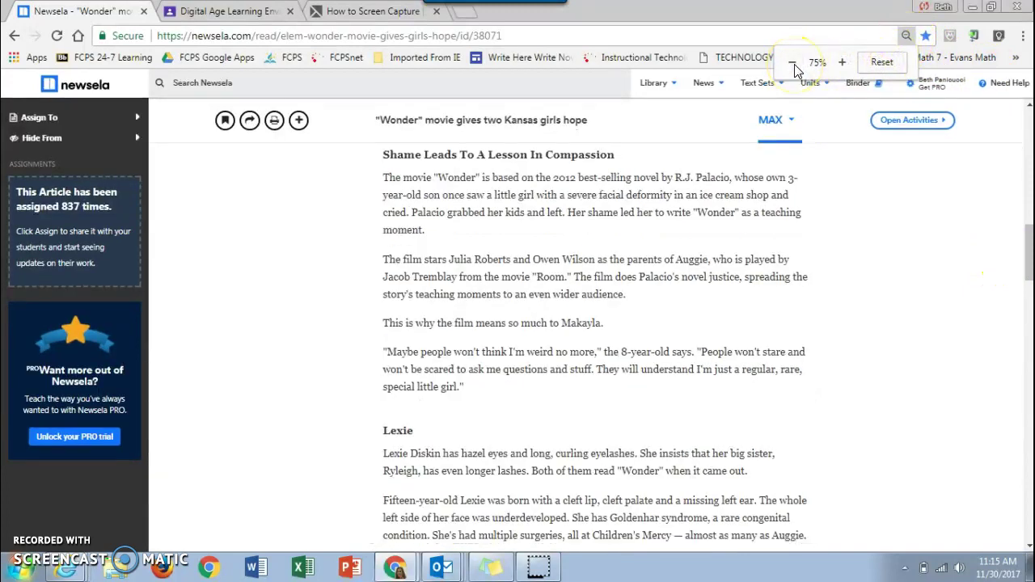
click(793, 64)
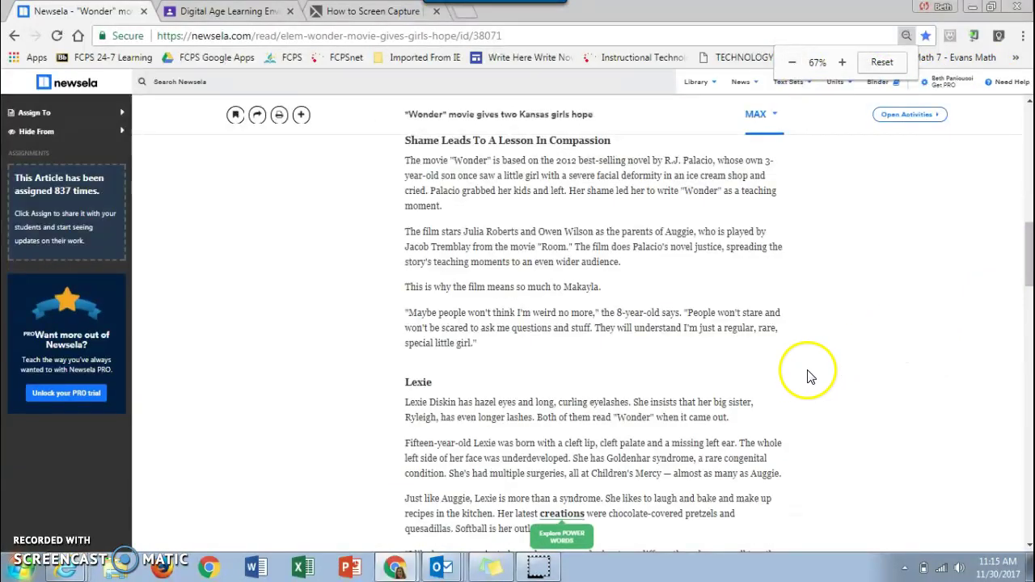
- Capture the article text from the heading "Shame Leads To A Lesson In Compassion" through the Lexie section with Snagit and check the captured extent
mouse_move(494, 19)
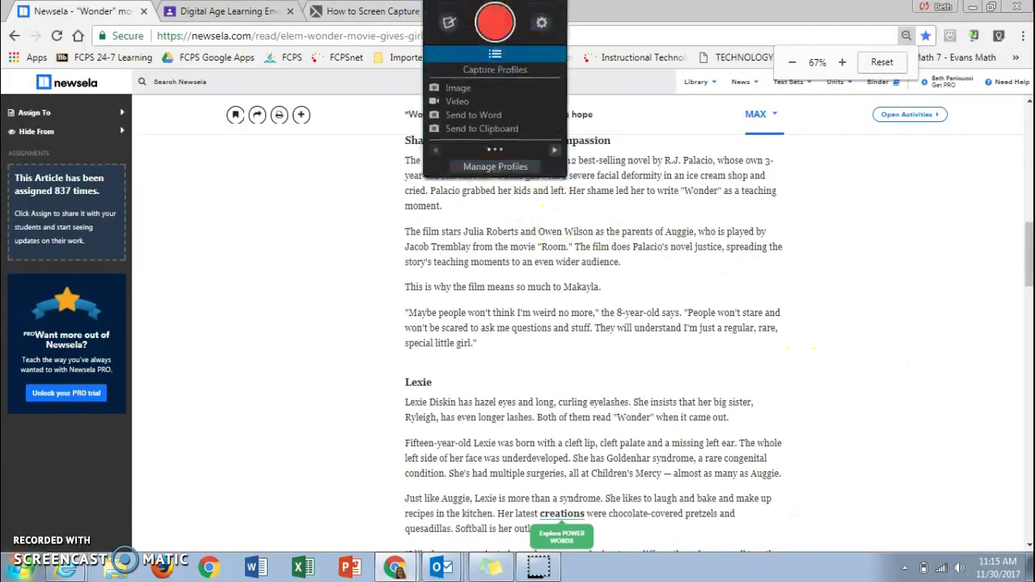
click(495, 19)
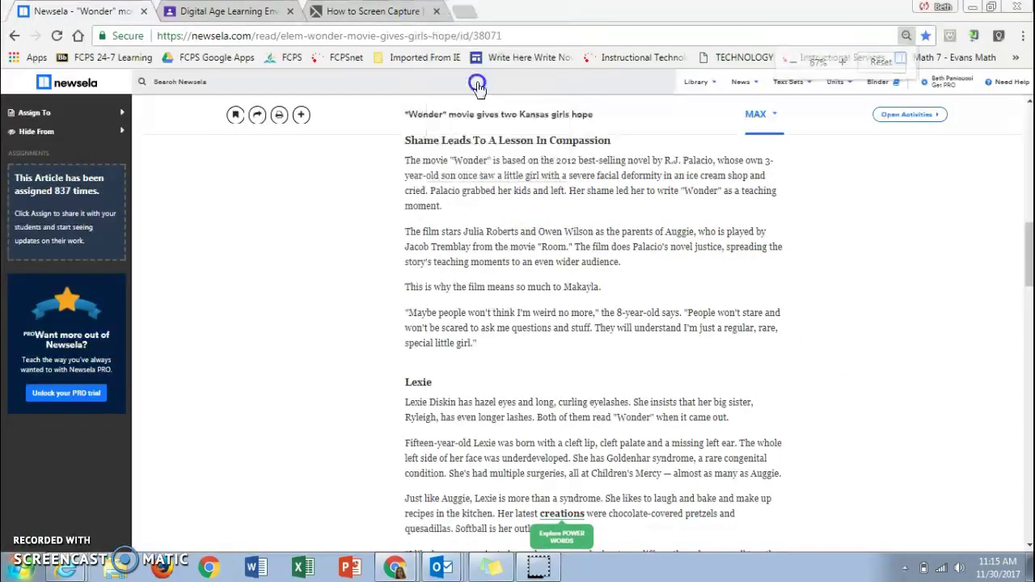
drag(394, 134, 804, 546)
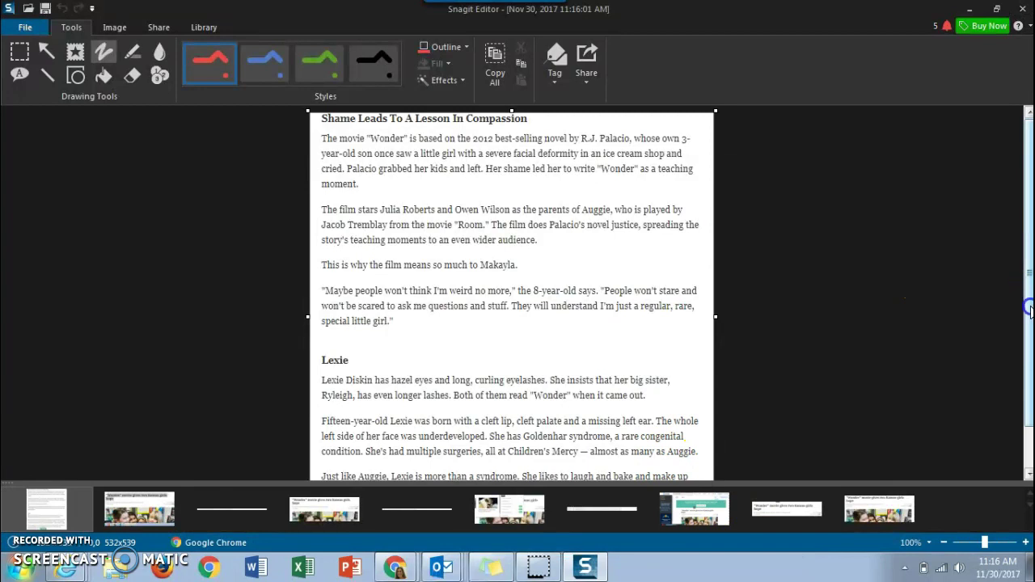
scroll(1029, 307, down, 1)
scroll(1029, 308, up, 1)
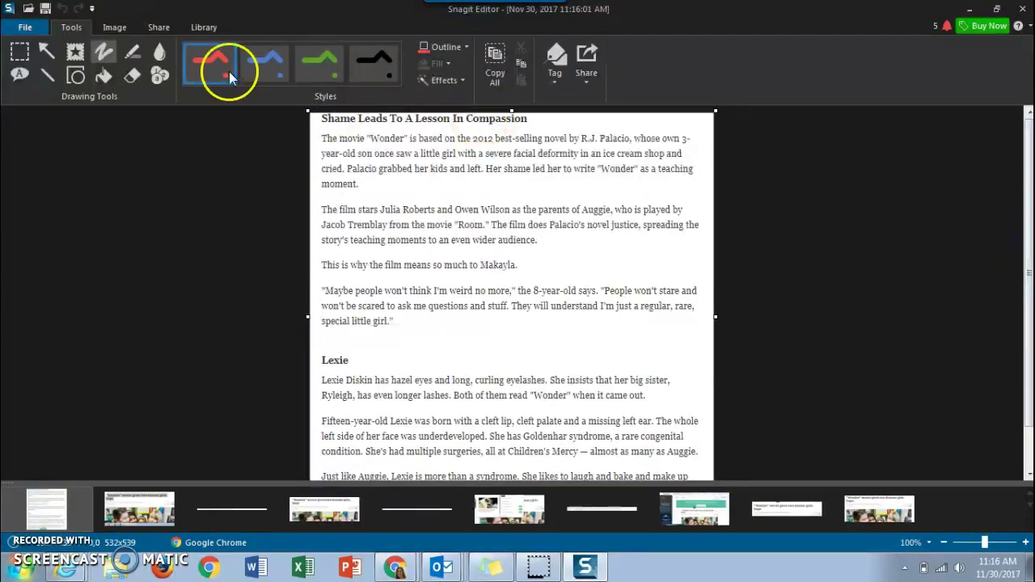
- Highlight the word "grabbed" in orange in the first paragraph of the new capture
click(132, 51)
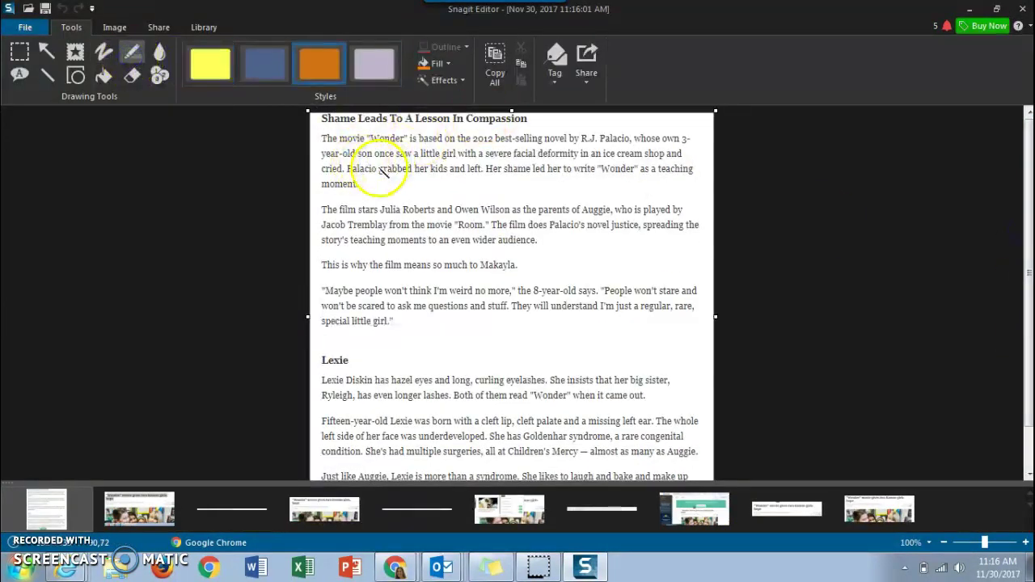
drag(415, 177, 417, 174)
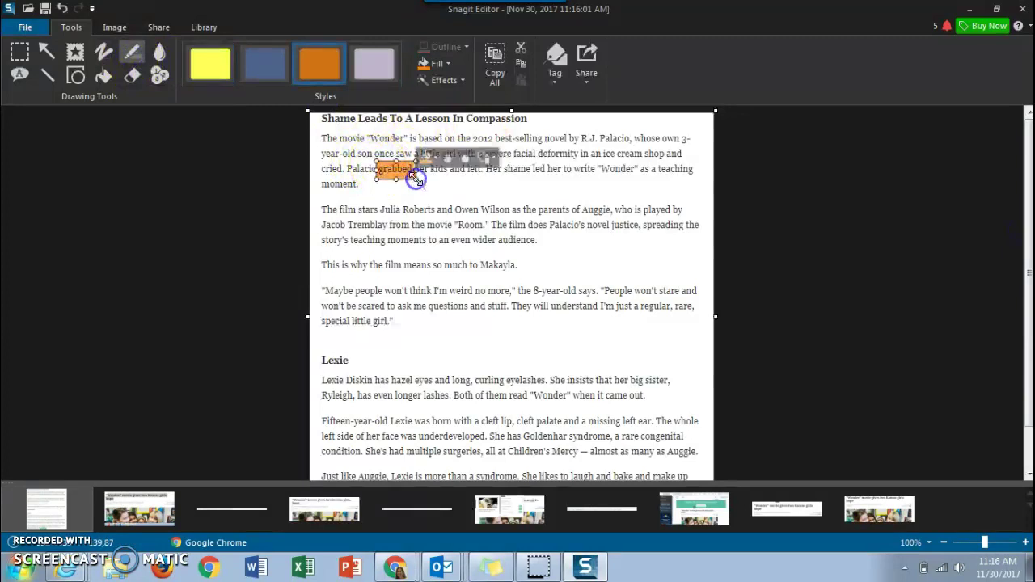